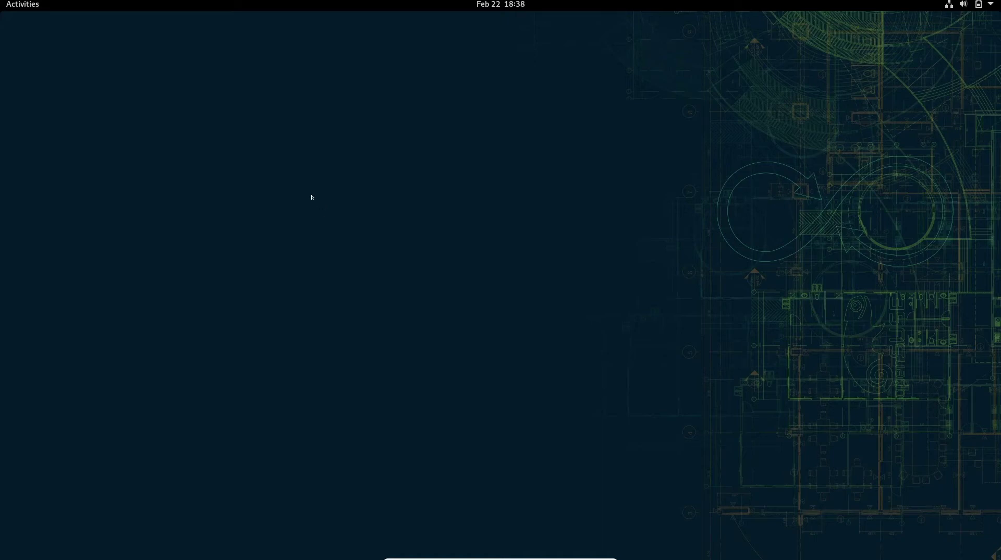
# Step: Launch YaST from the full application overview and authenticate with the root password
pyautogui.press('super')
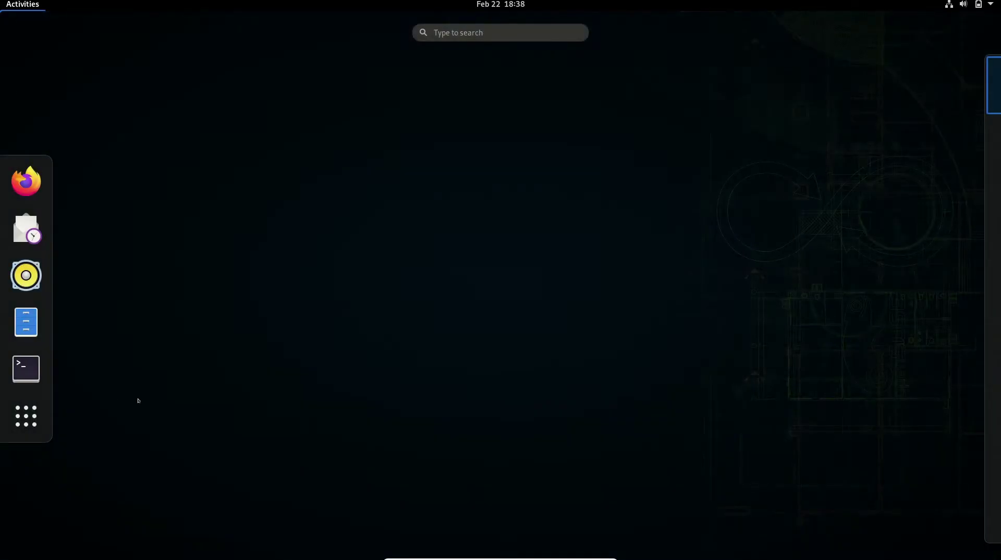
pyautogui.press('super+a')
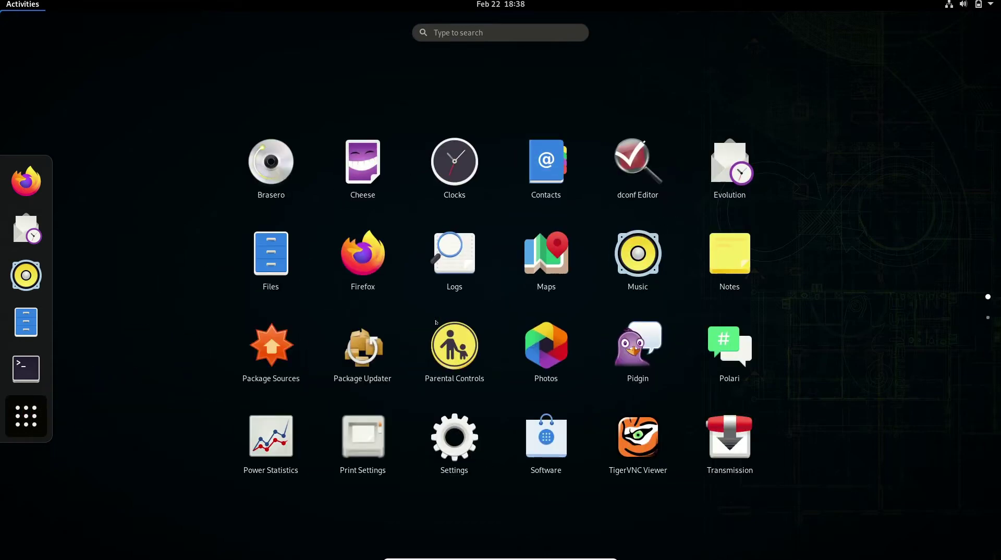
pyautogui.scroll(-1, 438, 355)
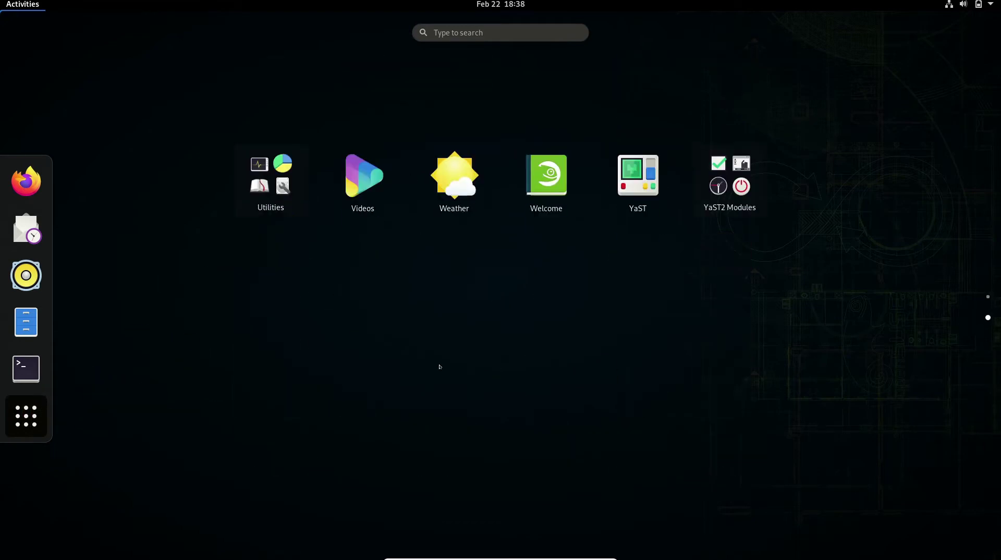
pyautogui.click(645, 165)
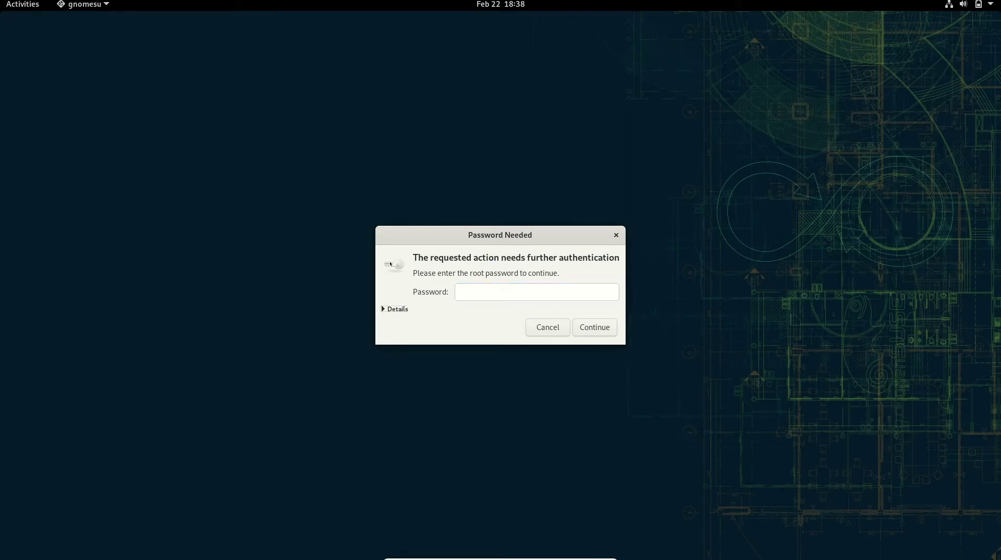
pyautogui.click(517, 291)
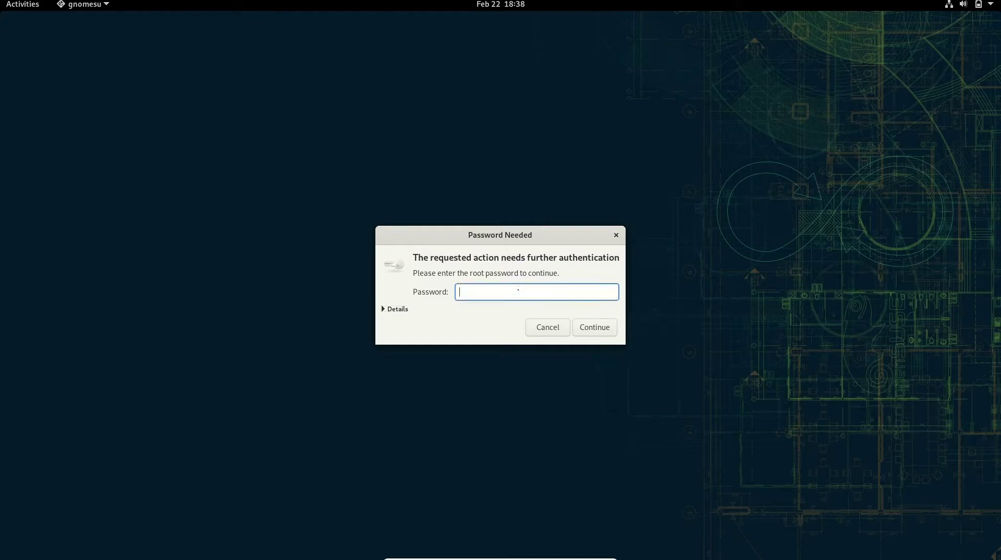
pyautogui.write('*****')
pyautogui.press('Return')
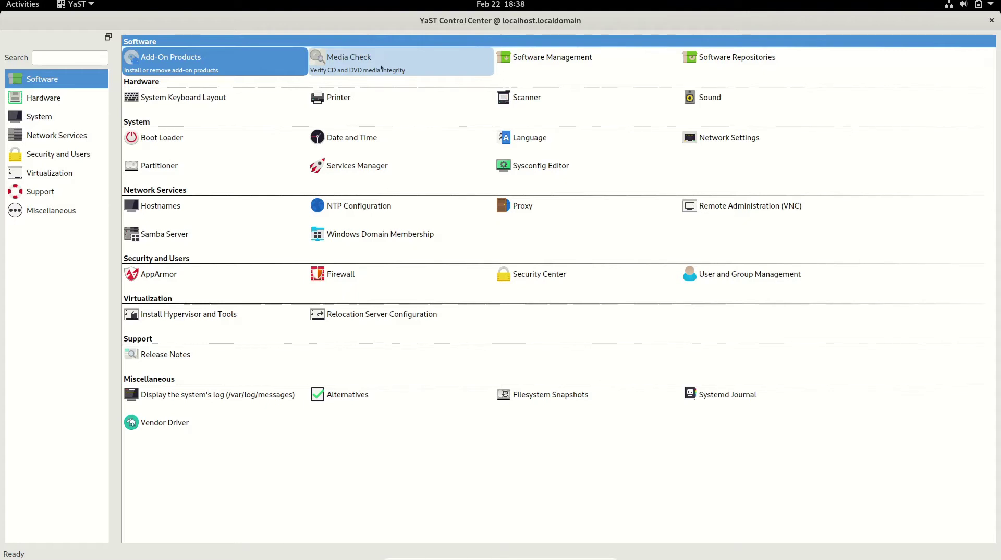
# Step: View the Media Check module for the CD or DVD drive and close it
pyautogui.click(352, 60)
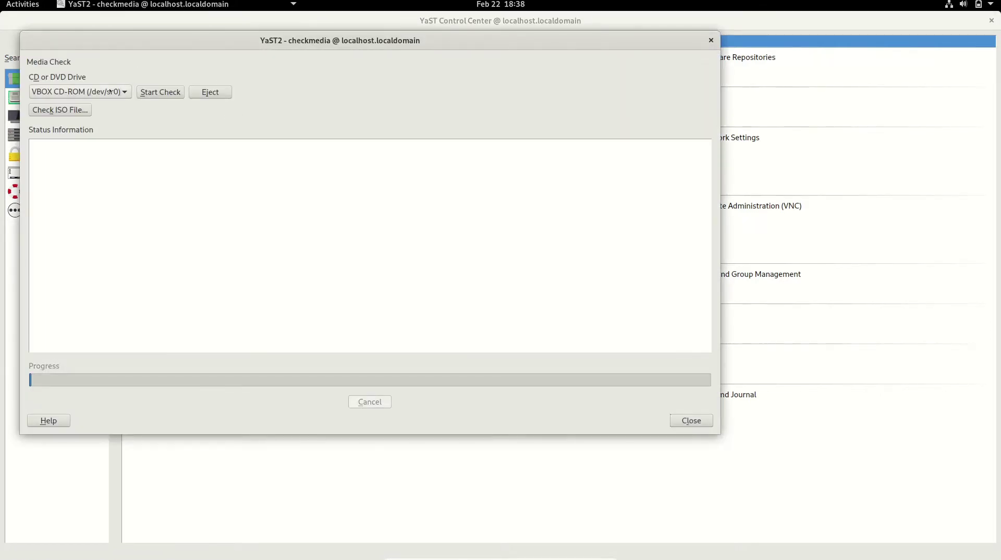
pyautogui.click(684, 421)
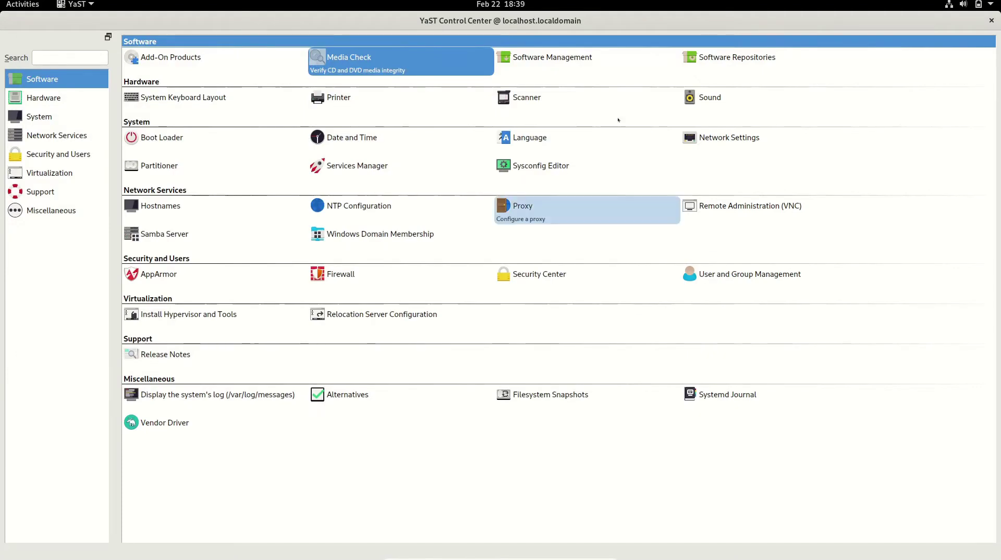
# Step: Open Software Management, search the packages for vlc, and mark the vlc graphical media player for installation
pyautogui.doubleClick(575, 65)
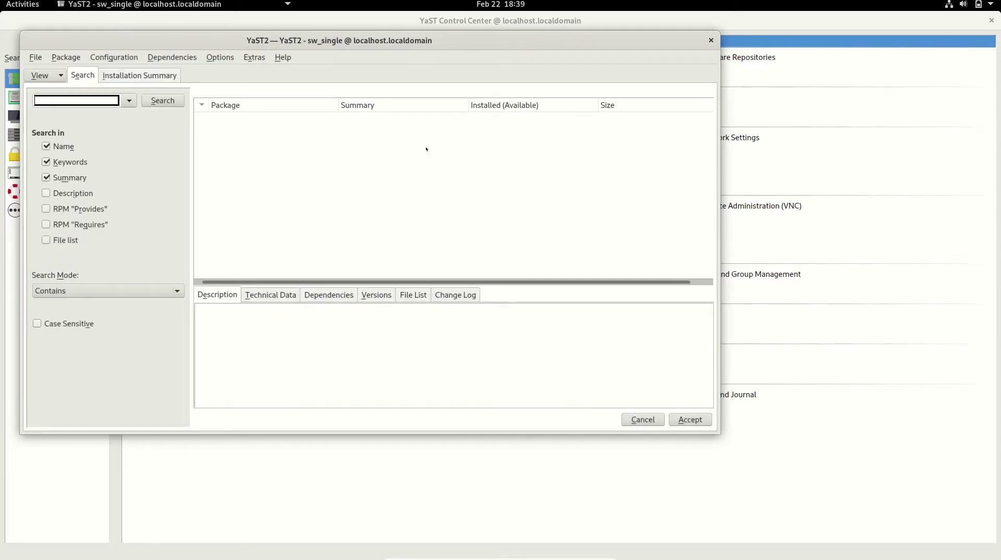
pyautogui.moveTo(394, 40); pyautogui.dragTo(561, 102)
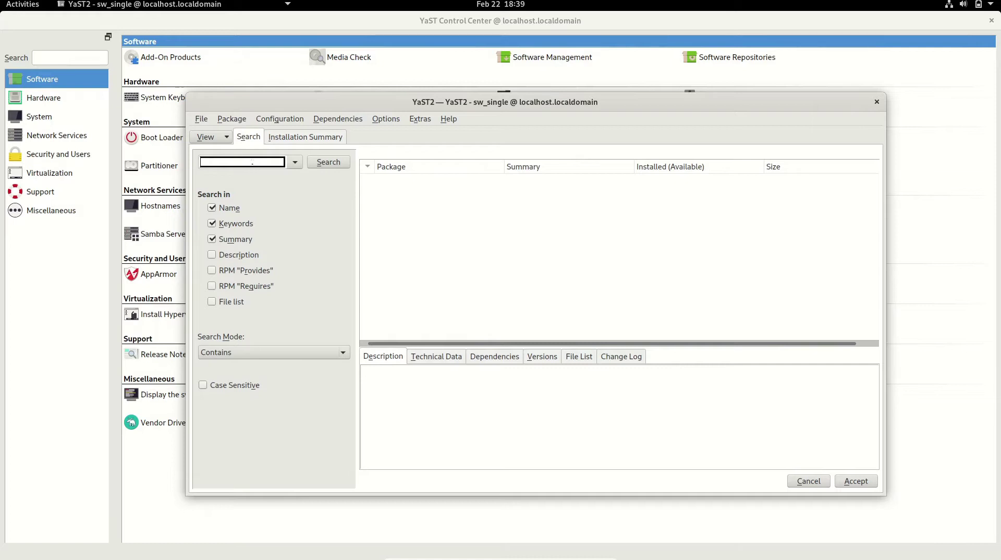
pyautogui.write('vlc')
pyautogui.press('Return')
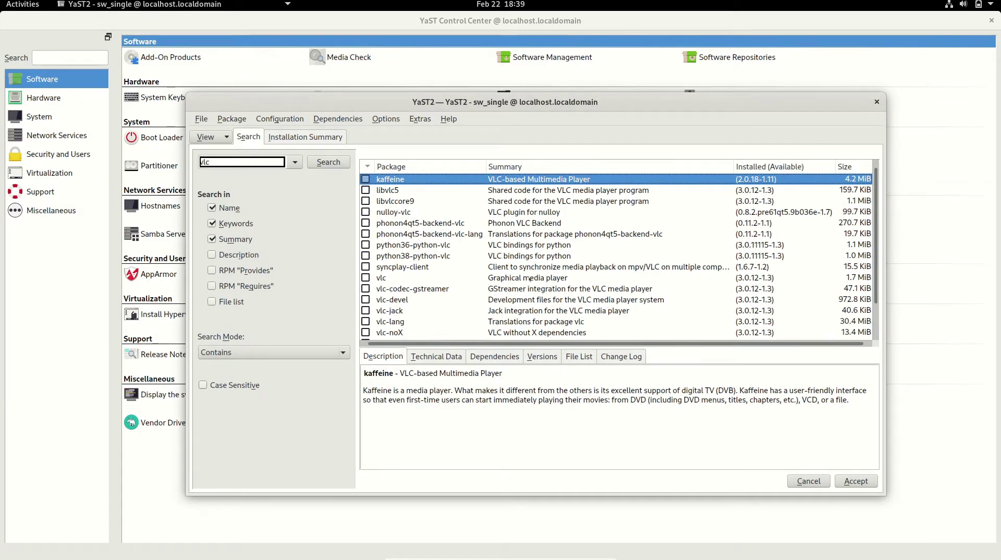
pyautogui.scroll(-1, 527, 279)
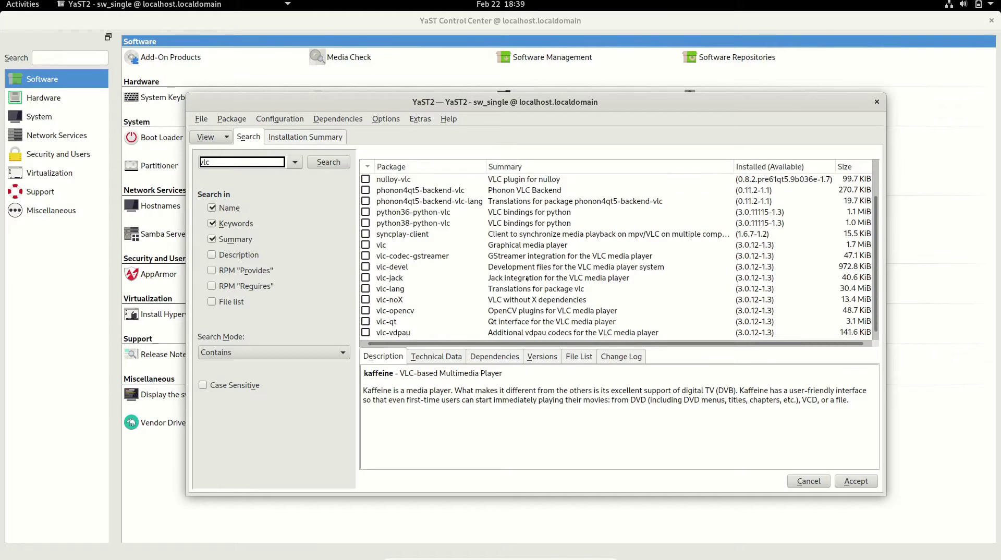
pyautogui.click(365, 245)
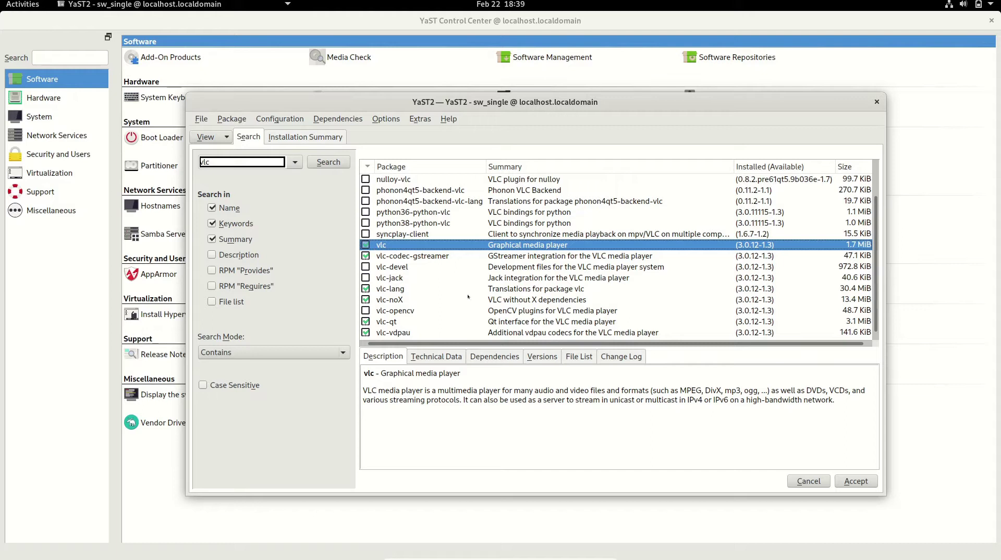
# Step: Review the dependencies of the vlc package and clear its installation mark
pyautogui.click(495, 357)
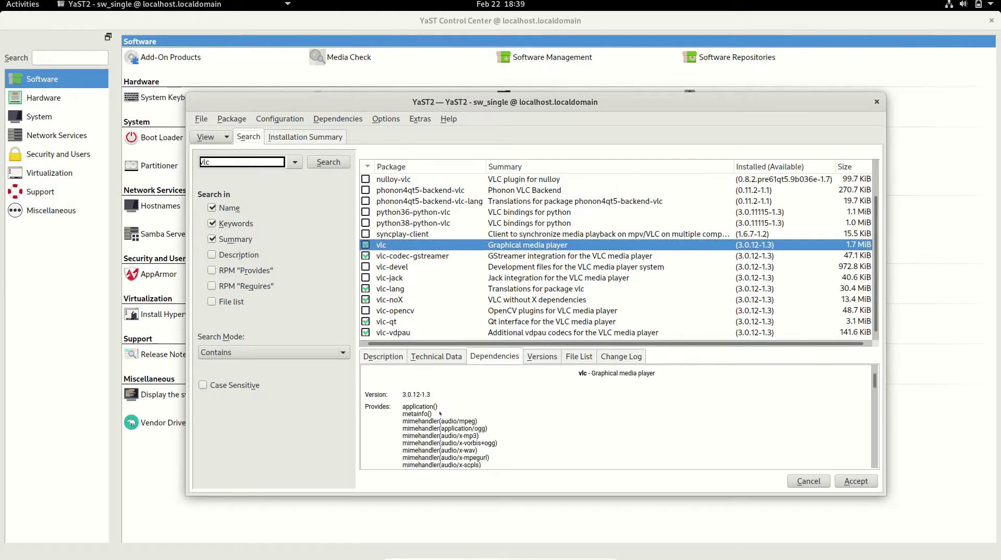
pyautogui.scroll(-5, 439, 414)
pyautogui.scroll(-10, 399, 402)
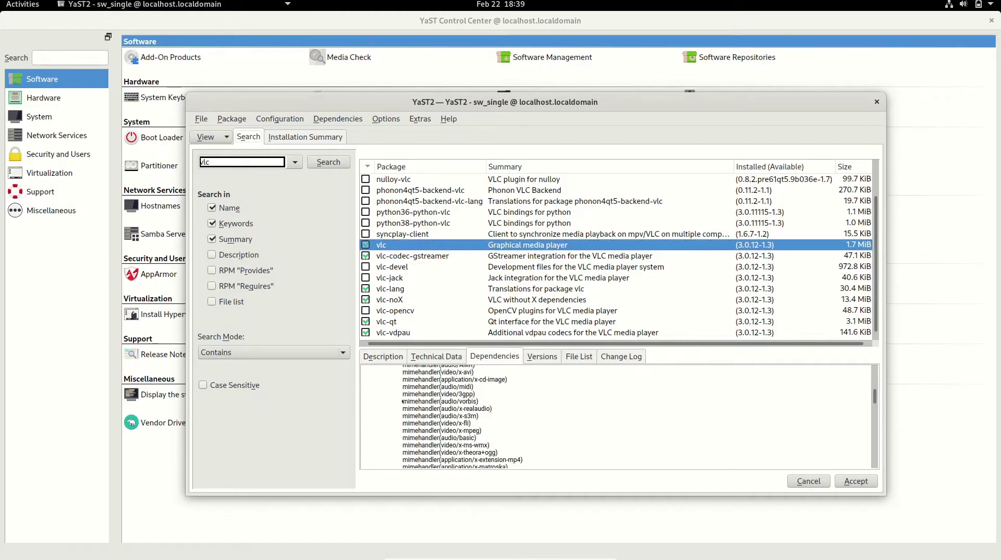
pyautogui.scroll(-10, 405, 402)
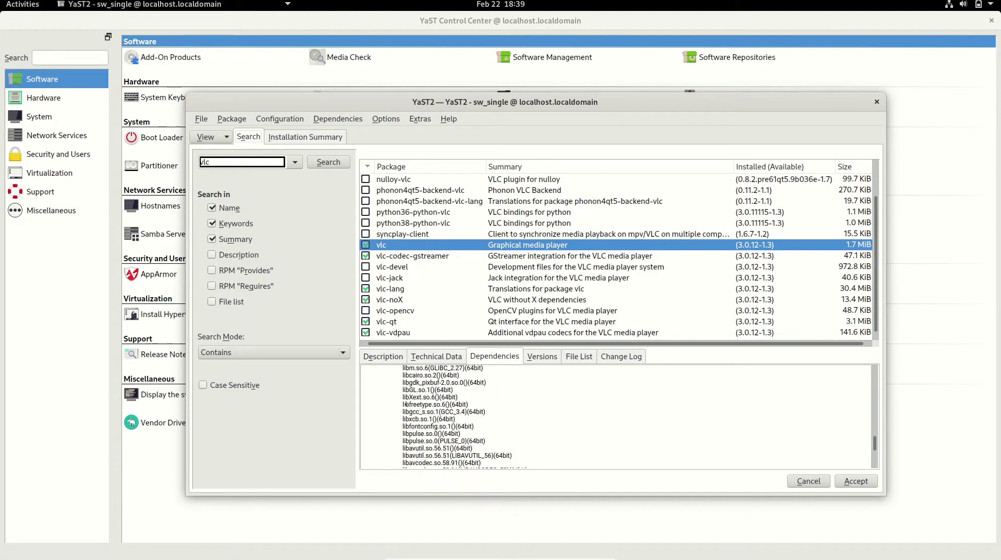
pyautogui.scroll(5, 406, 403)
pyautogui.scroll(-4, 440, 408)
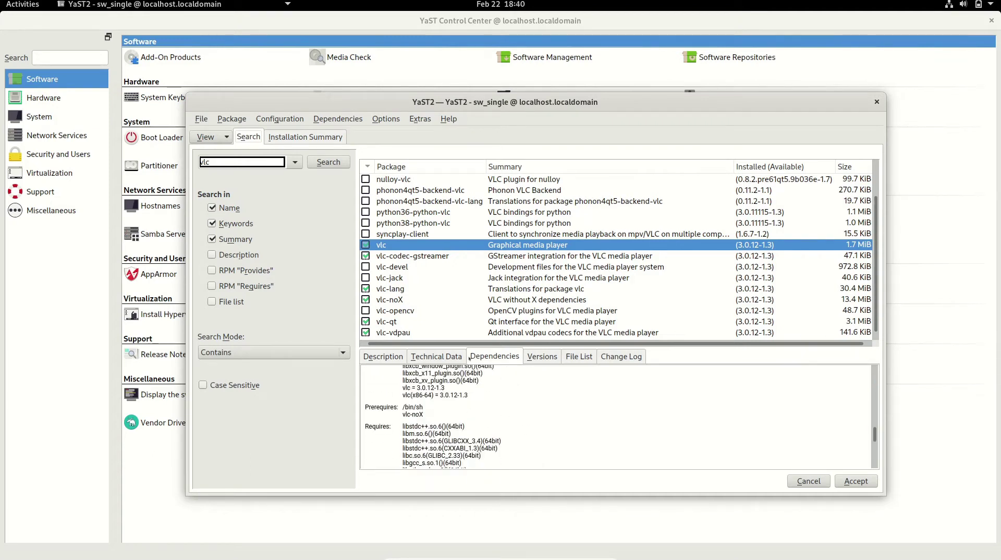
pyautogui.click(401, 357)
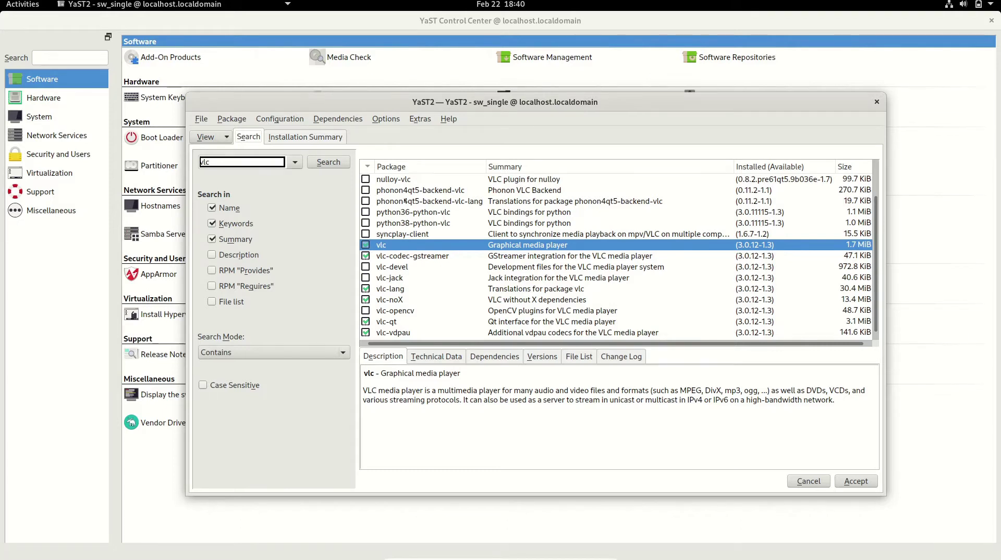
pyautogui.click(366, 245)
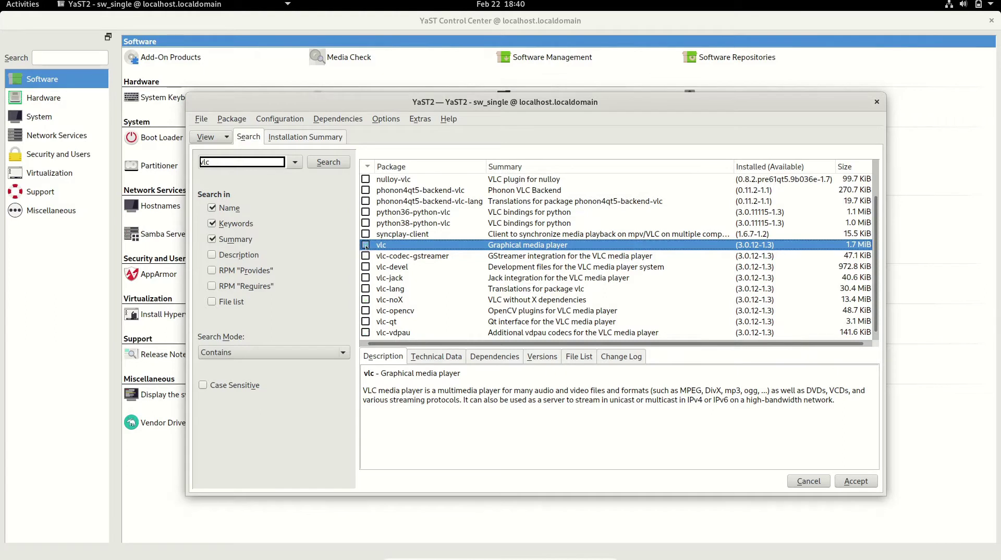
# Step: Show the software patterns and list the packages of the first GNOME Desktop Environment pattern
pyautogui.click(218, 139)
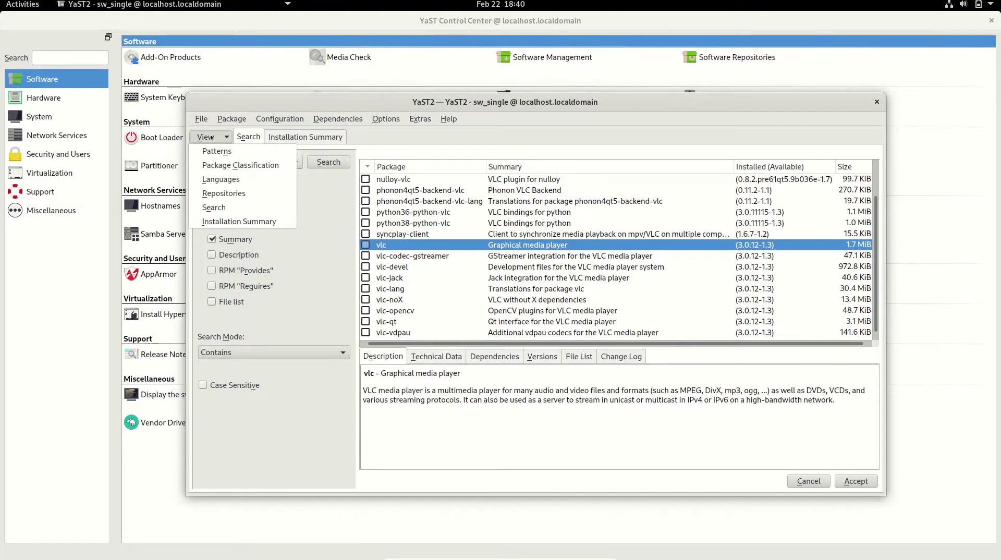
pyautogui.click(218, 151)
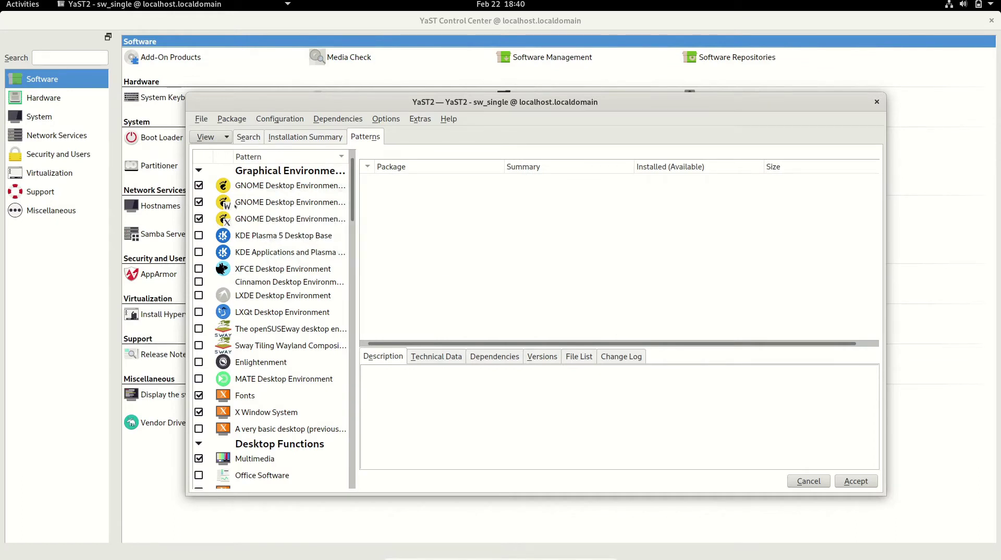
pyautogui.click(285, 184)
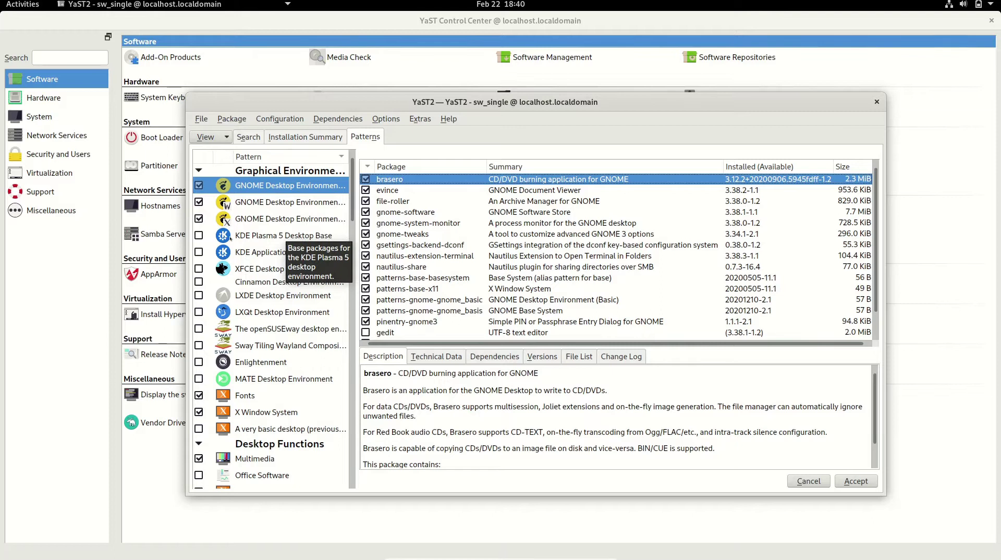
# Step: Mark the libreoffice package in the Office Software pattern for installation and clear the mark again
pyautogui.scroll(-3, 341, 240)
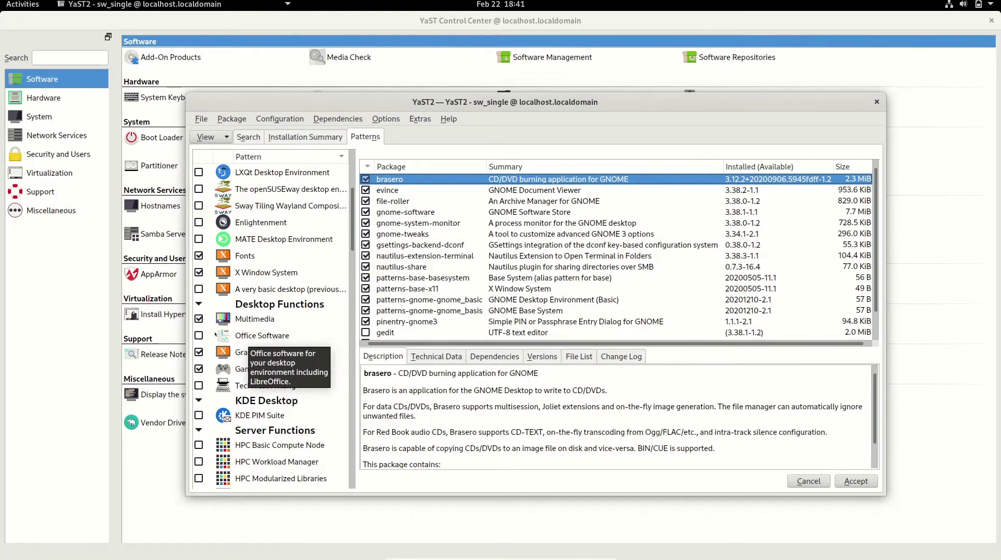
pyautogui.click(262, 335)
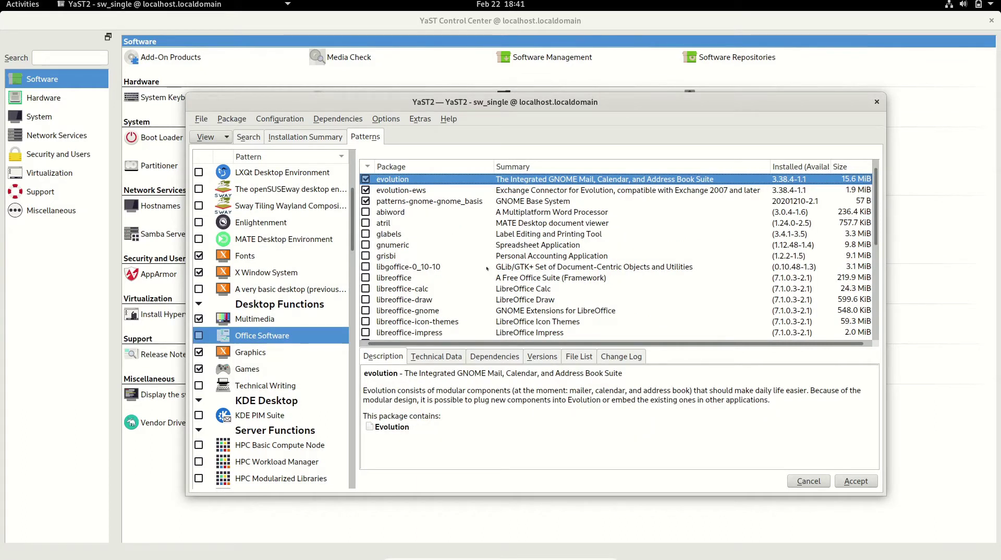
pyautogui.click(366, 278)
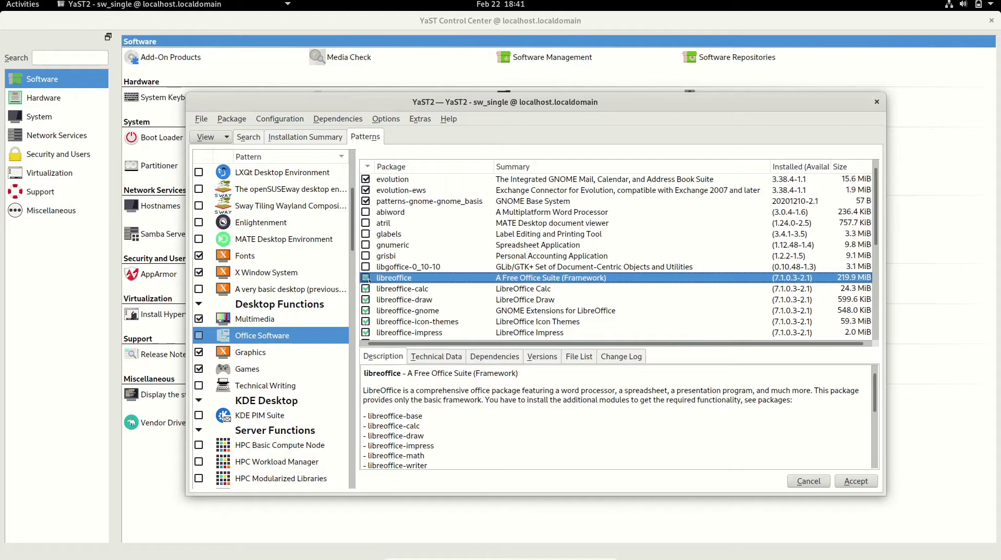
pyautogui.click(366, 278)
# Step: Browse the server, development and base technology patterns and cancel out of Software Management
pyautogui.scroll(-3, 521, 418)
pyautogui.scroll(-6, 293, 305)
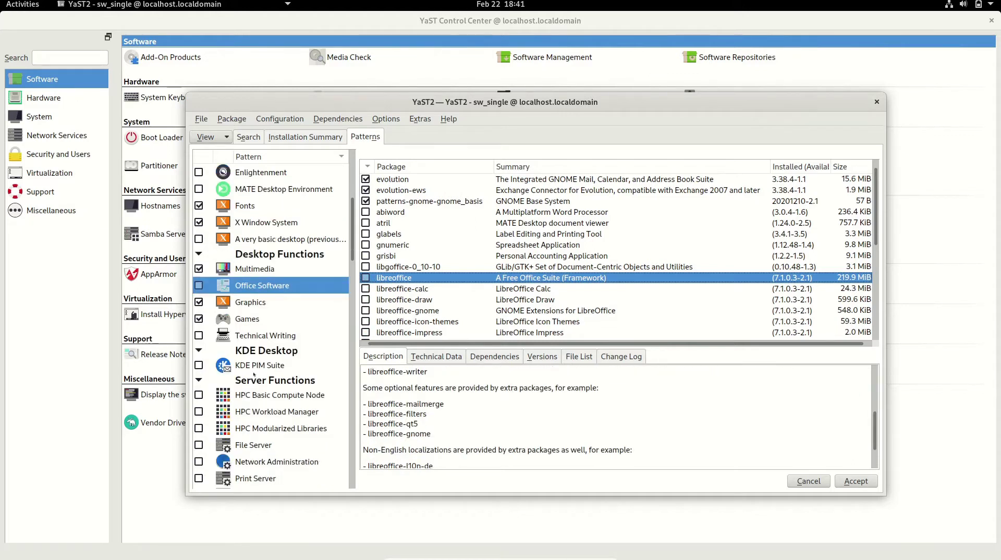
pyautogui.scroll(-8, 294, 305)
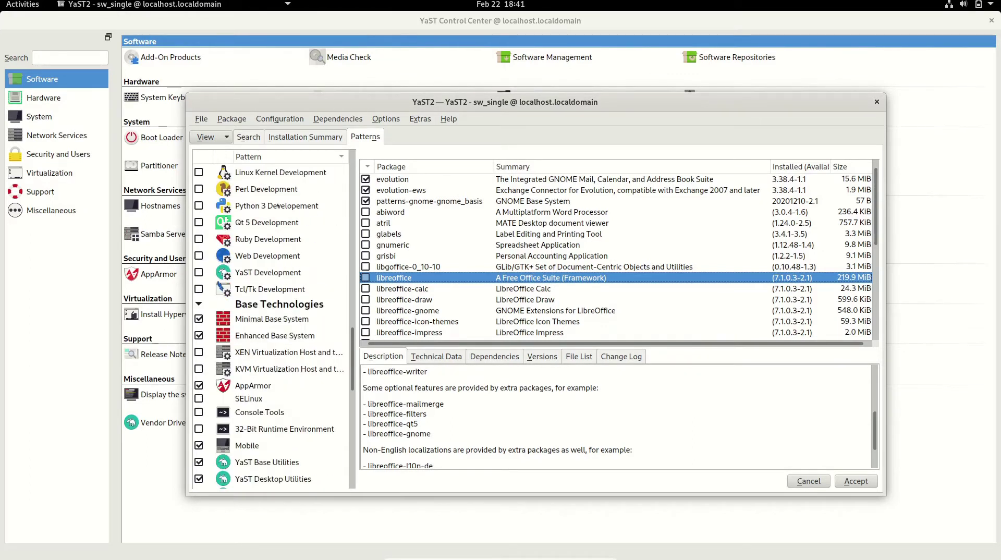
pyautogui.scroll(-6, 270, 213)
pyautogui.scroll(12, 270, 214)
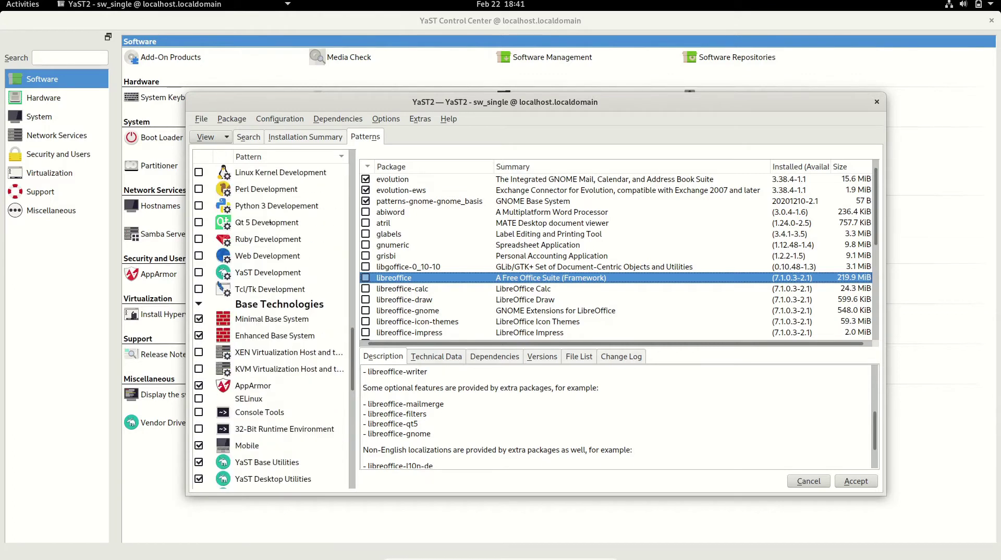
pyautogui.click(210, 138)
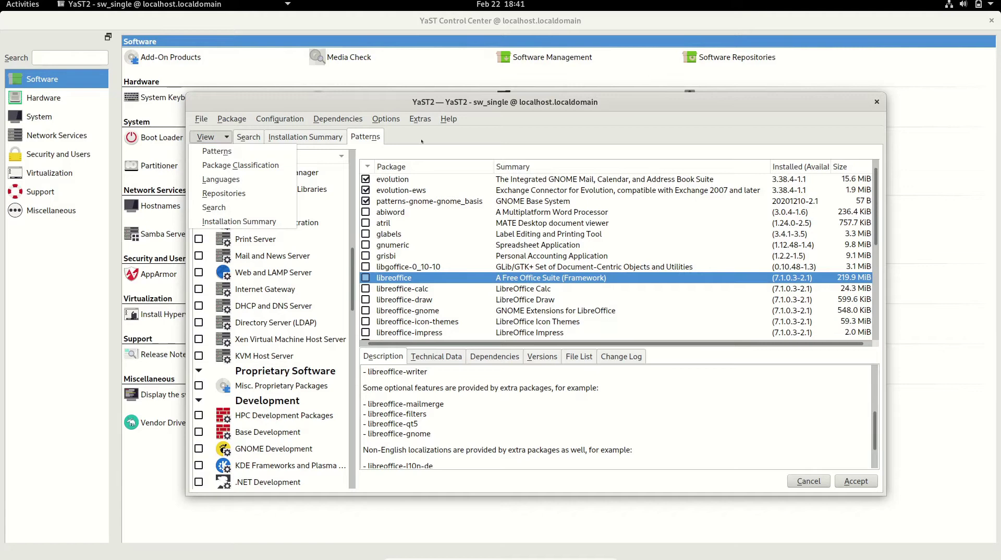
pyautogui.click(553, 137)
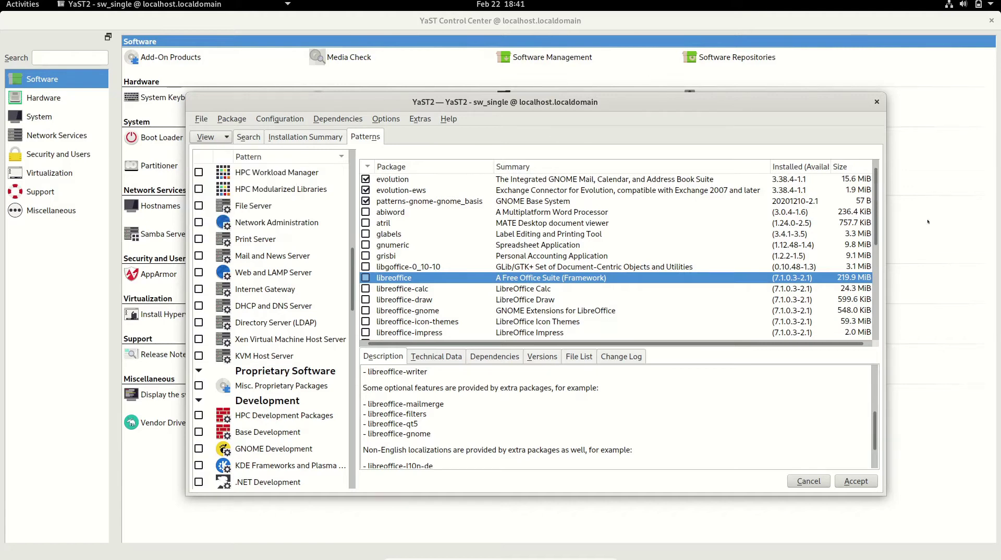
pyautogui.click(800, 481)
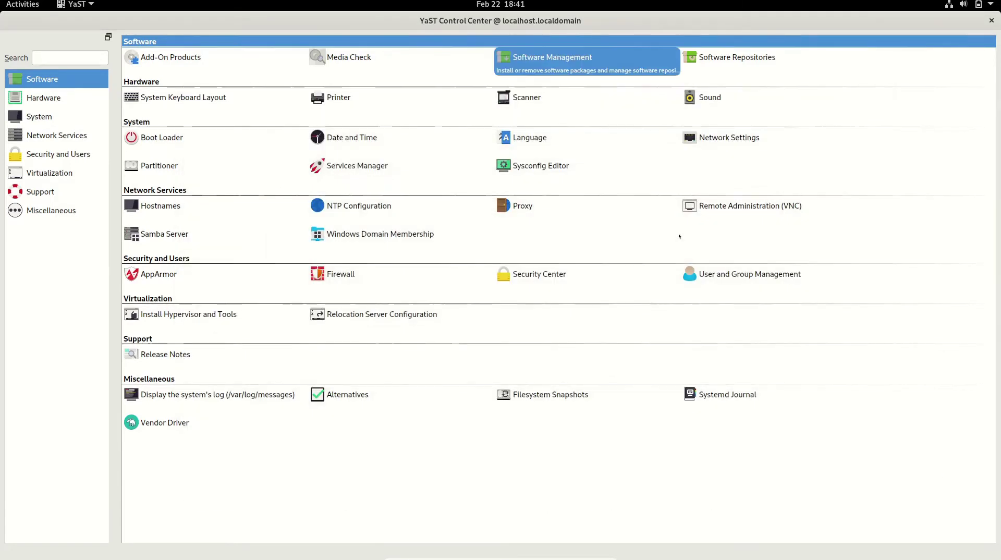
# Step: Review the configured software repositories and cancel out of the Software Repositories module
pyautogui.click(781, 60)
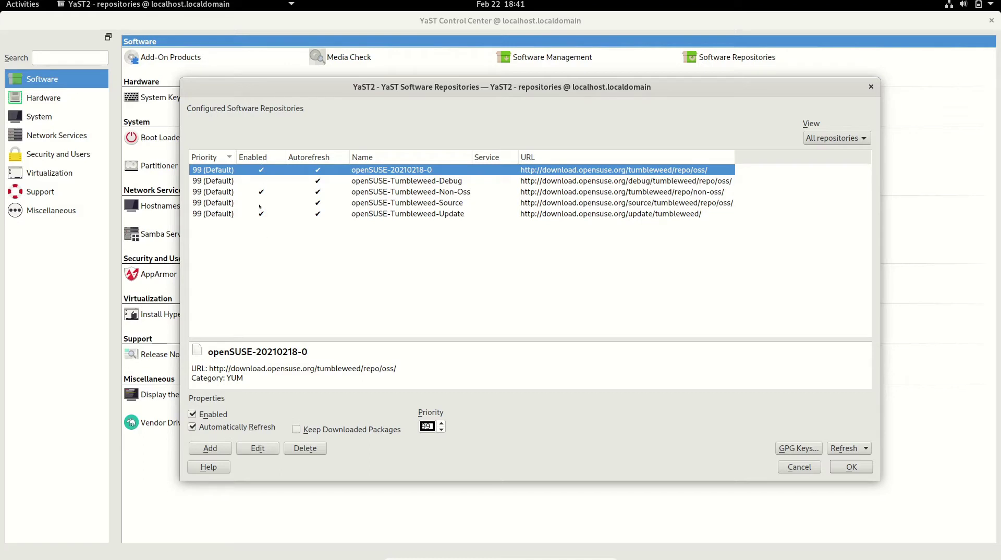
pyautogui.click(809, 468)
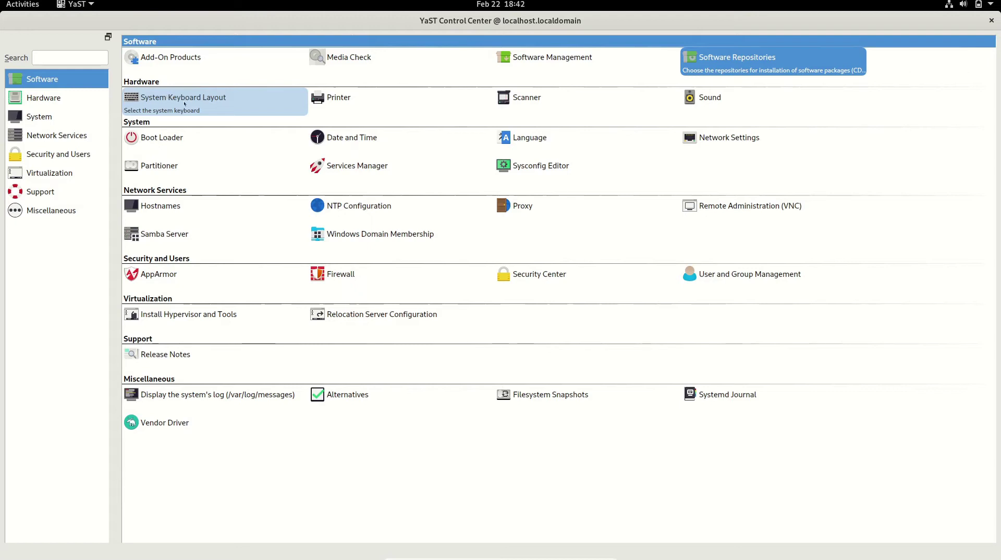
# Step: View the printer configurations in the Printer module and close it
pyautogui.click(381, 102)
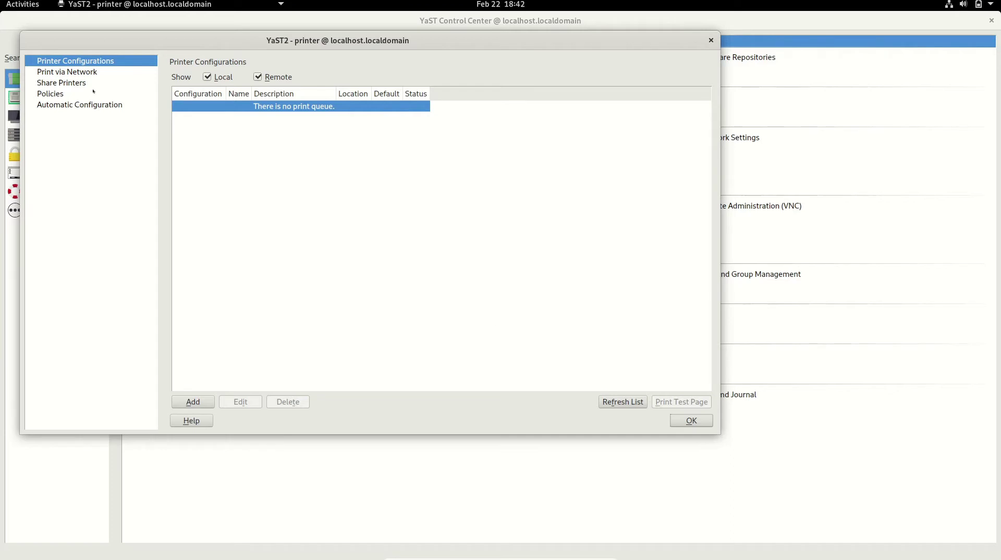
pyautogui.click(711, 41)
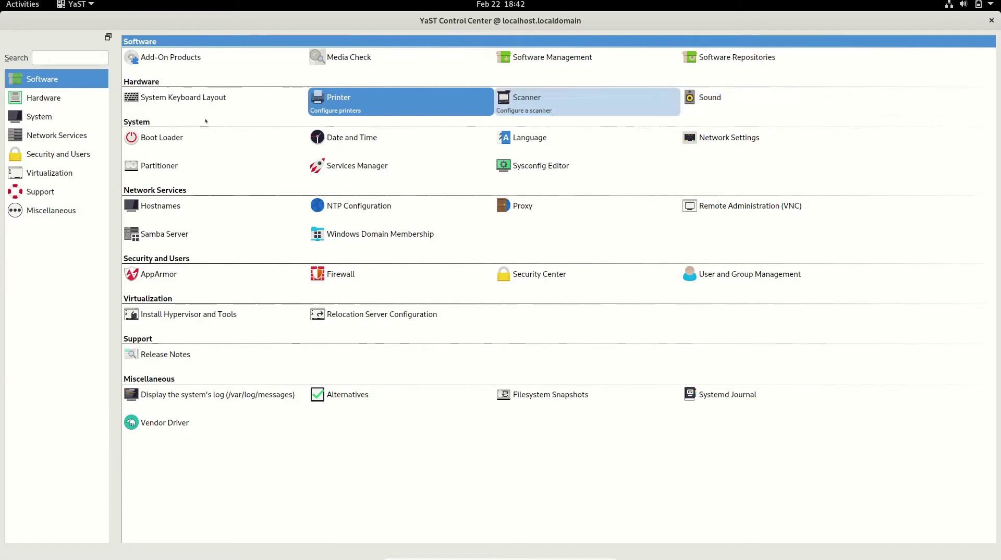
# Step: Open the Boot Loader module and review the boot loader types, kernel parameters and default boot section choices
pyautogui.click(167, 140)
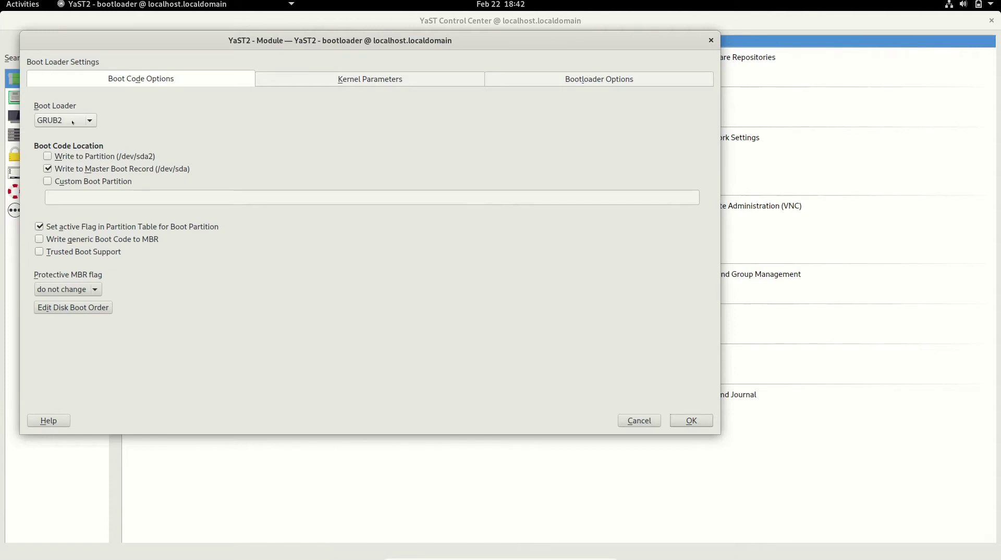
pyautogui.click(63, 118)
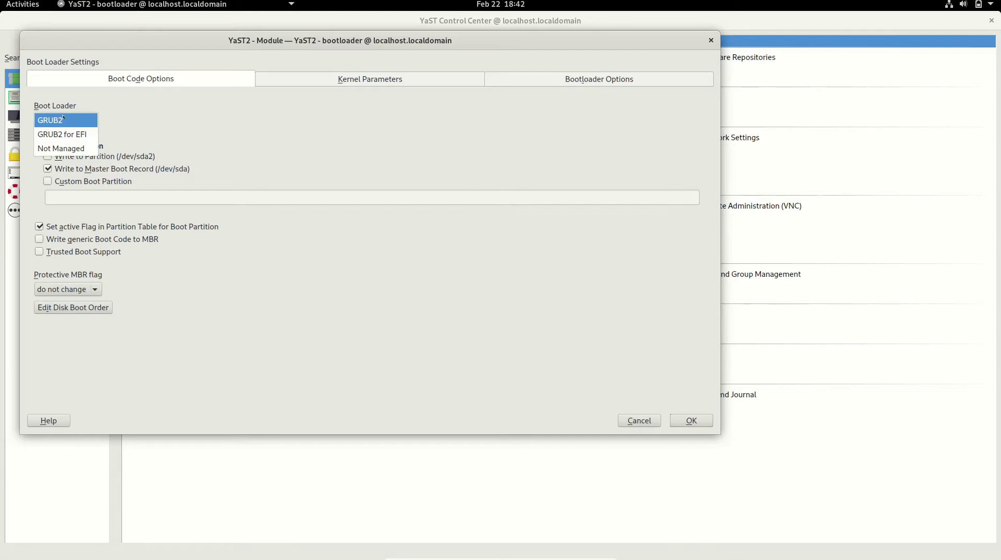
pyautogui.click(155, 120)
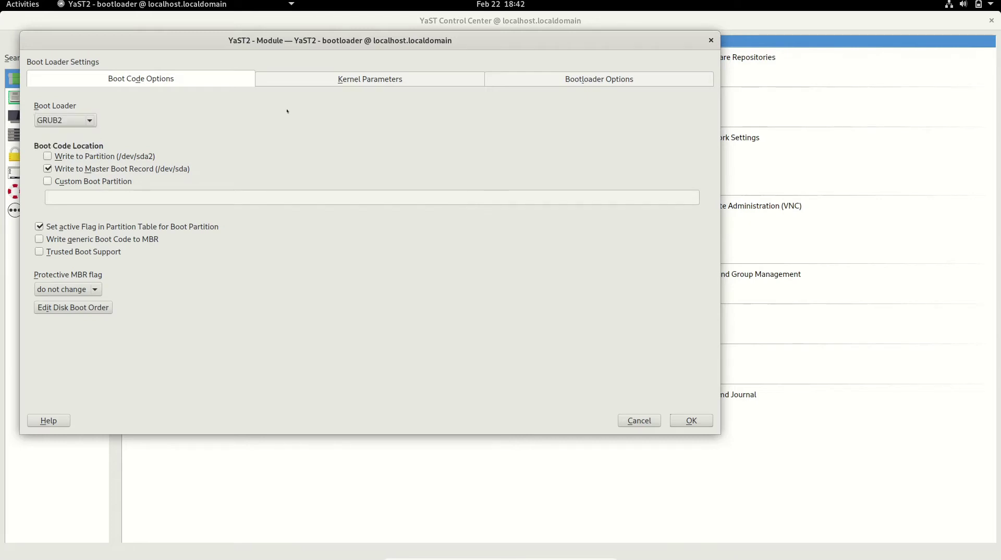
pyautogui.click(351, 79)
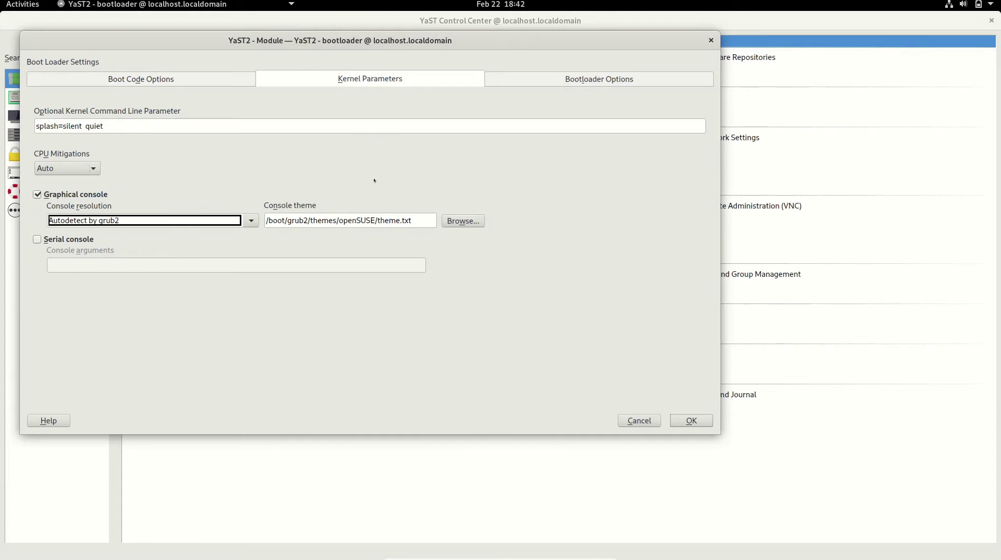
pyautogui.click(569, 78)
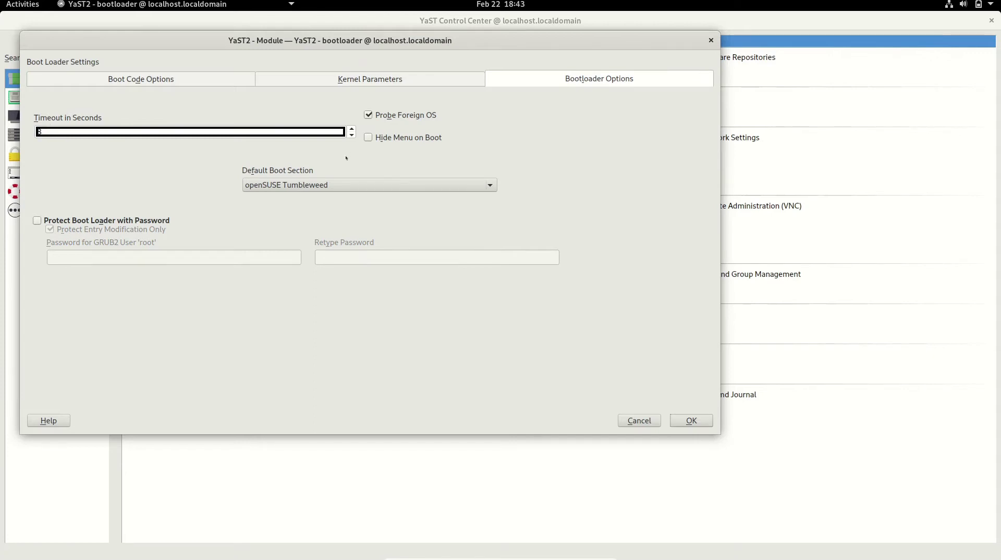
pyautogui.click(290, 184)
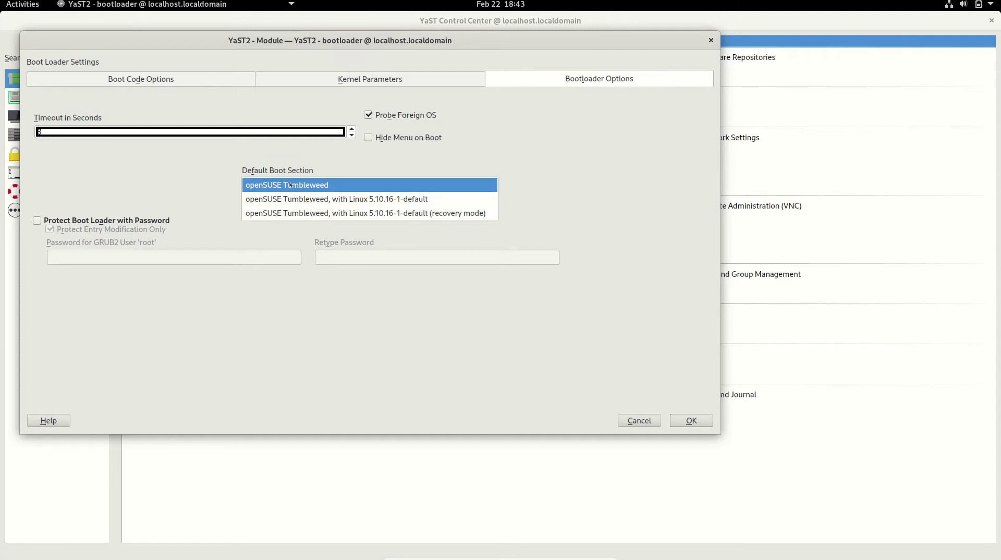
pyautogui.click(357, 185)
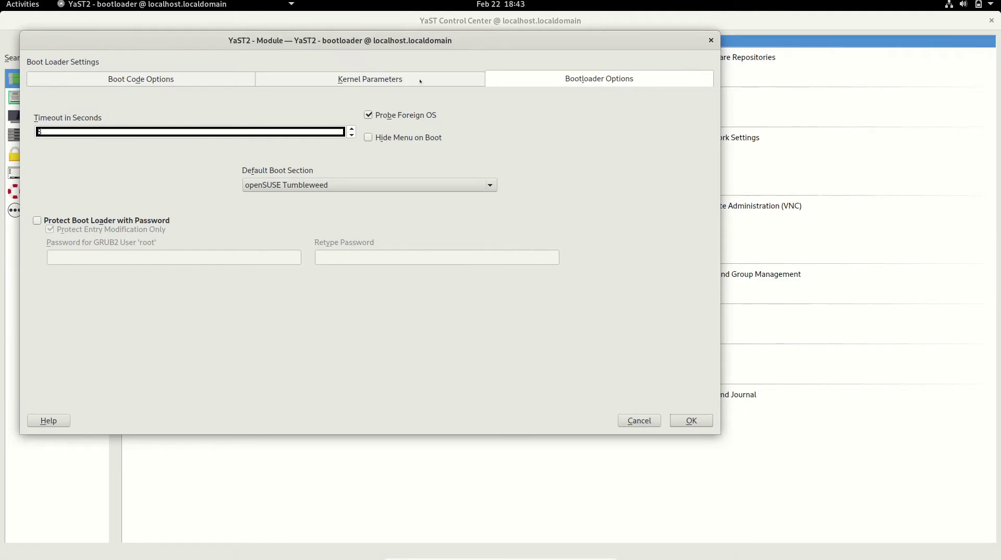
# Step: Recheck the boot code, bootloader and kernel parameter settings and cancel out of the Boot Loader module
pyautogui.click(206, 81)
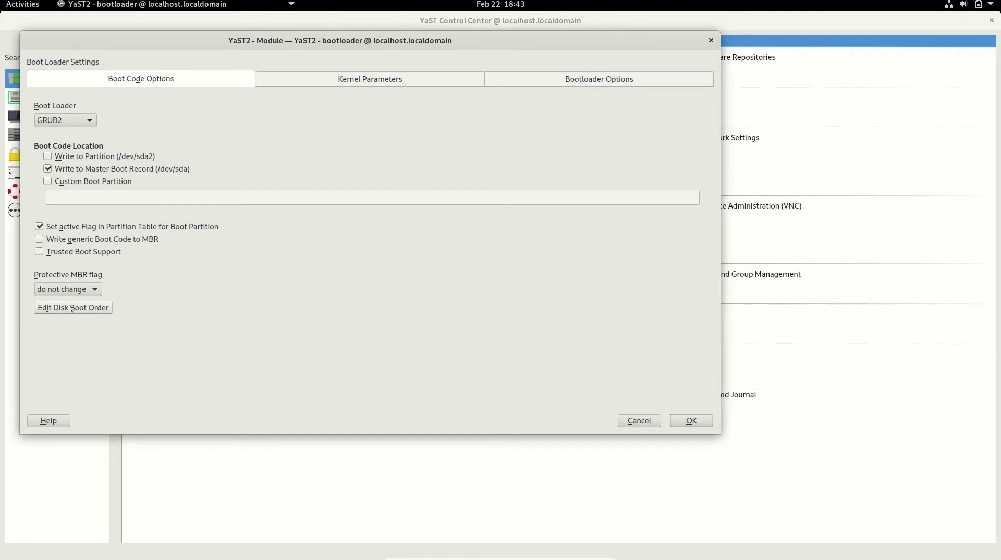
pyautogui.click(629, 77)
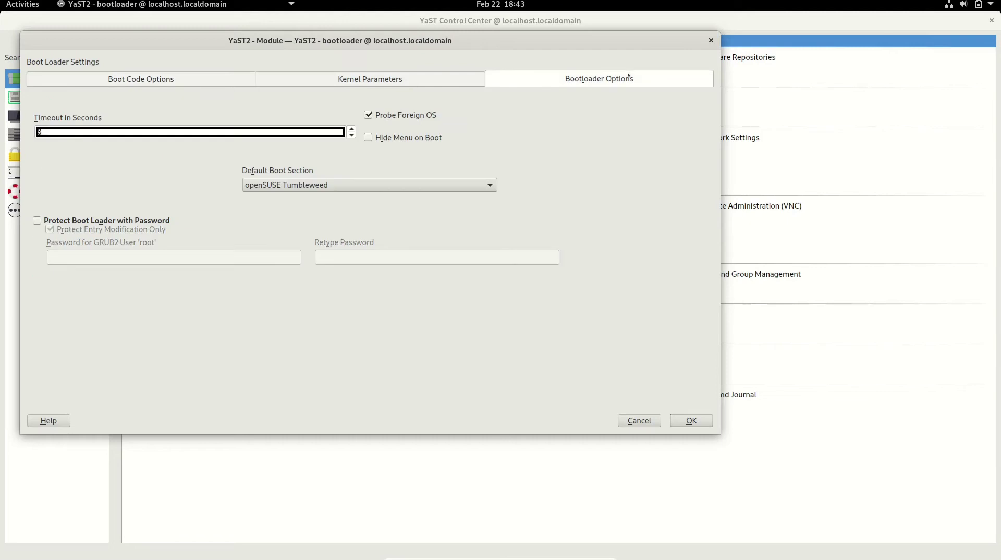
pyautogui.click(427, 189)
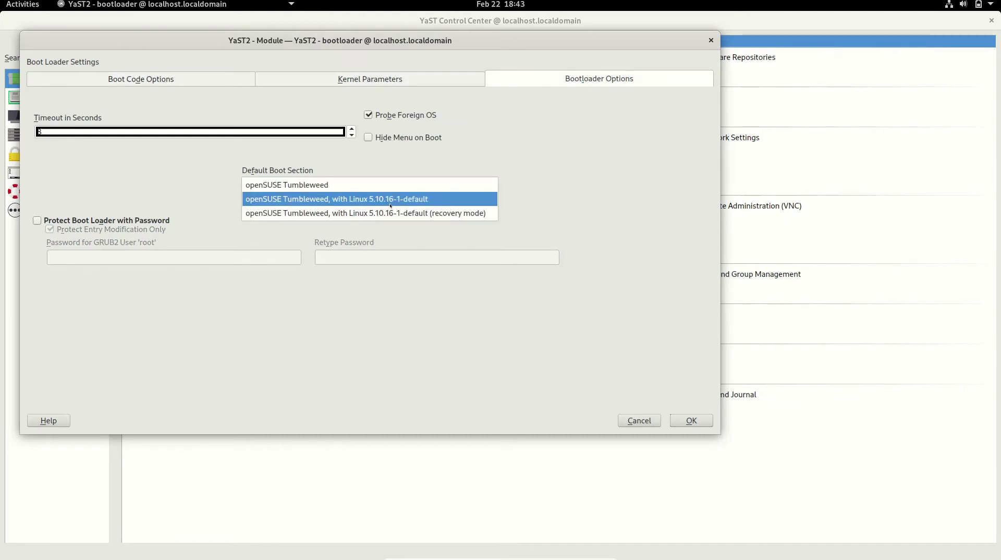
pyautogui.click(576, 145)
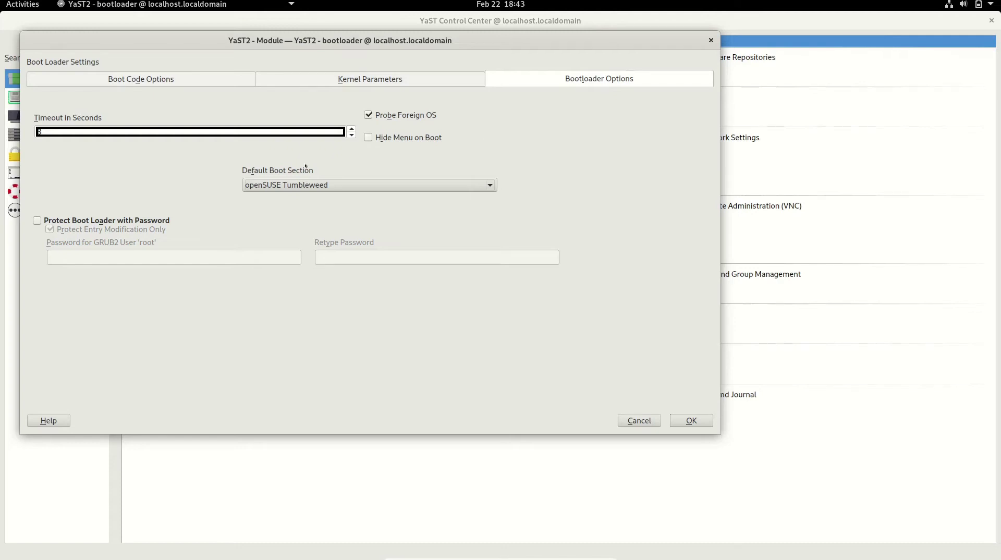
pyautogui.click(160, 80)
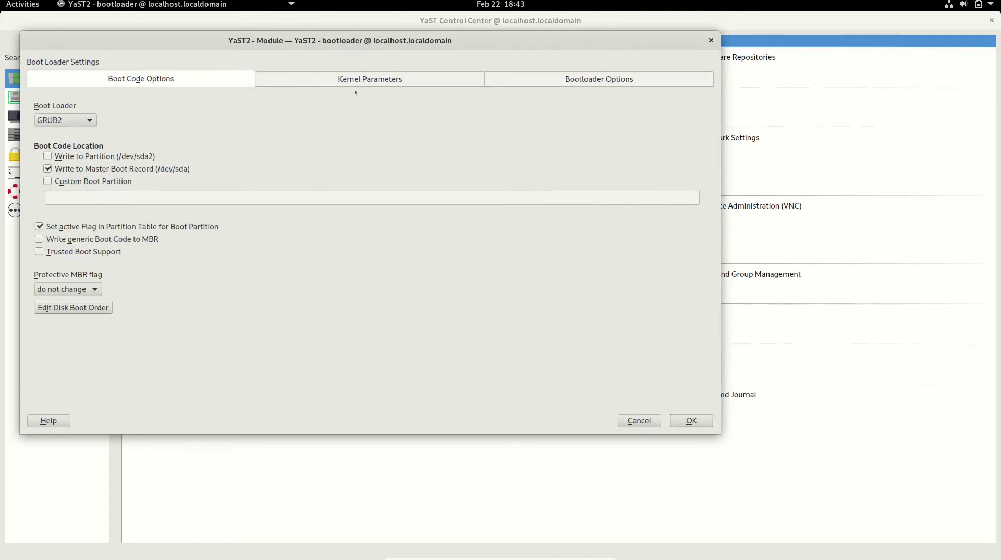
pyautogui.click(396, 79)
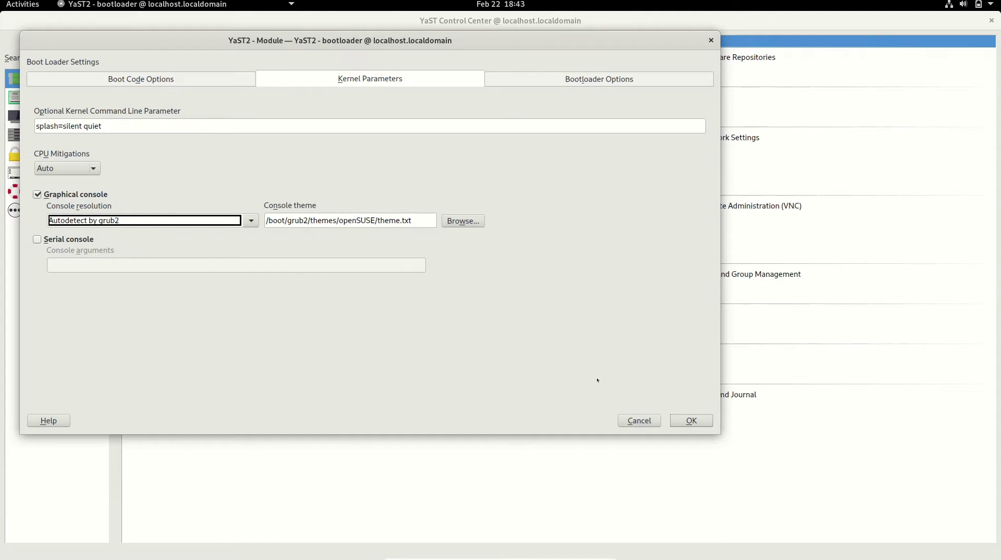
pyautogui.click(635, 420)
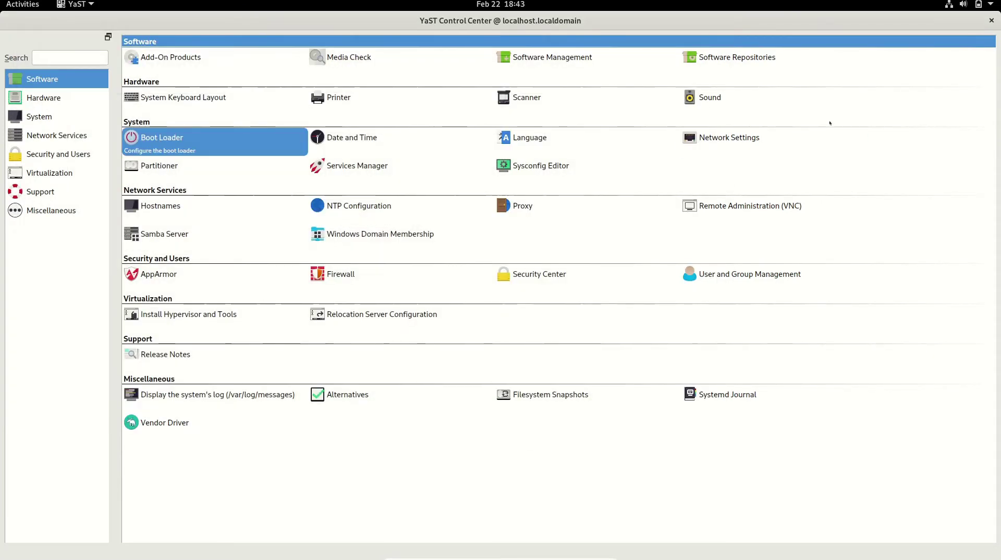
# Step: In the Date and Time module, try time zones such as Bermuda, Slovenia and Muscat on the map and set the zone back to Kolkata
pyautogui.click(375, 139)
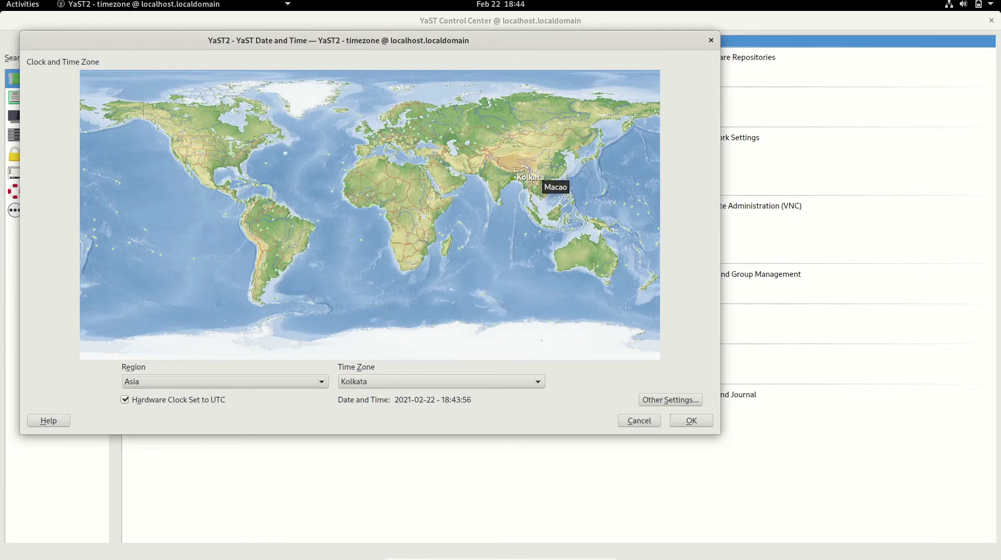
pyautogui.click(276, 160)
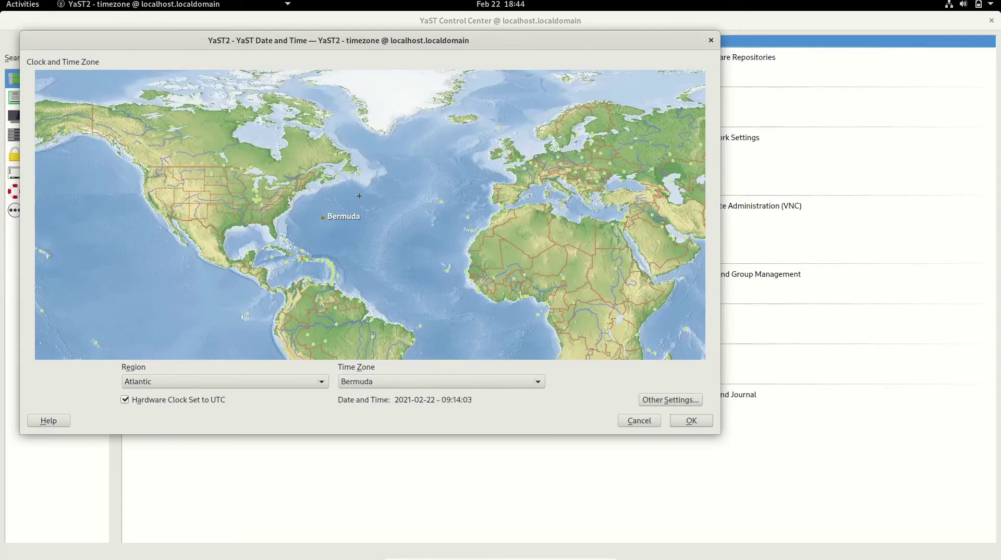
pyautogui.click(378, 187)
pyautogui.click(338, 211)
pyautogui.click(464, 198)
pyautogui.click(552, 174)
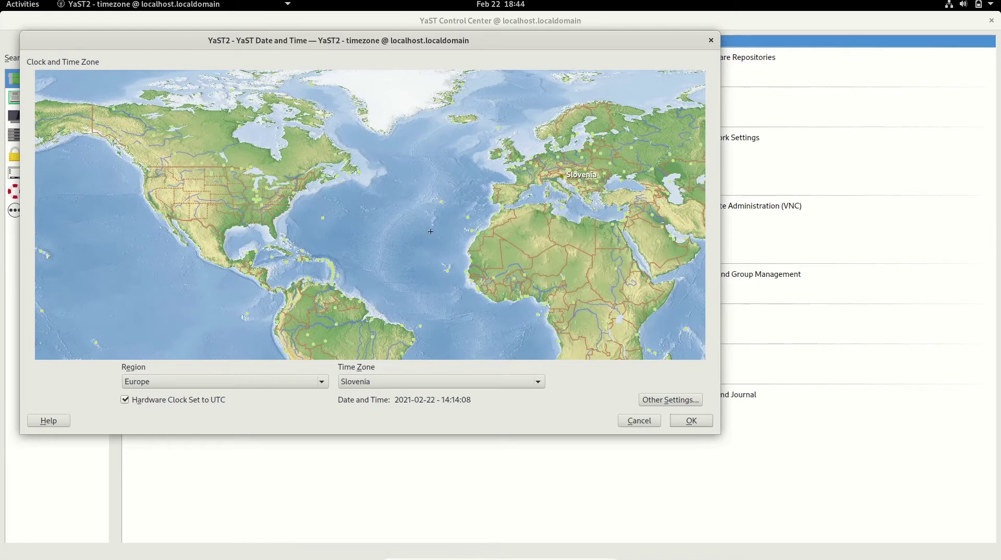
pyautogui.click(470, 244)
pyautogui.click(677, 220)
pyautogui.click(700, 221)
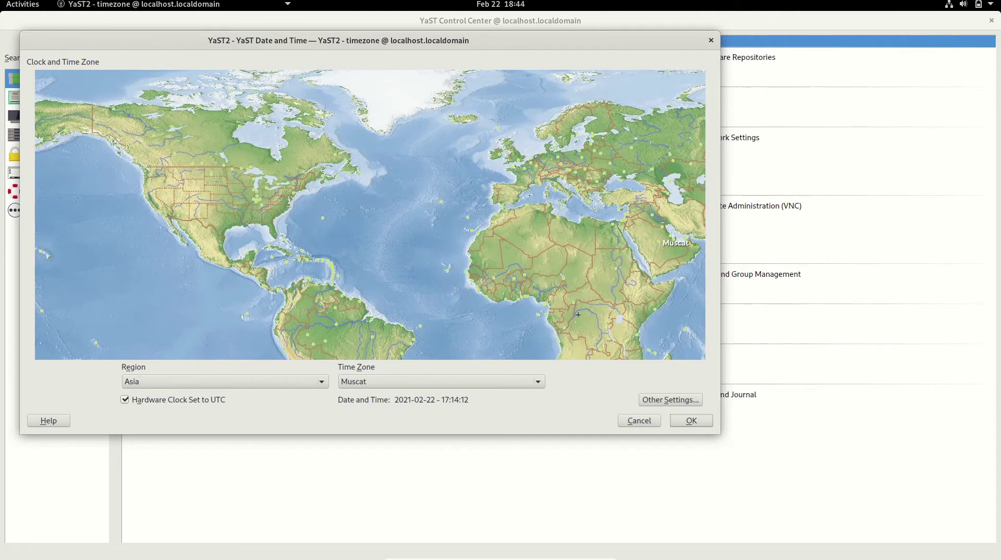
pyautogui.click(385, 382)
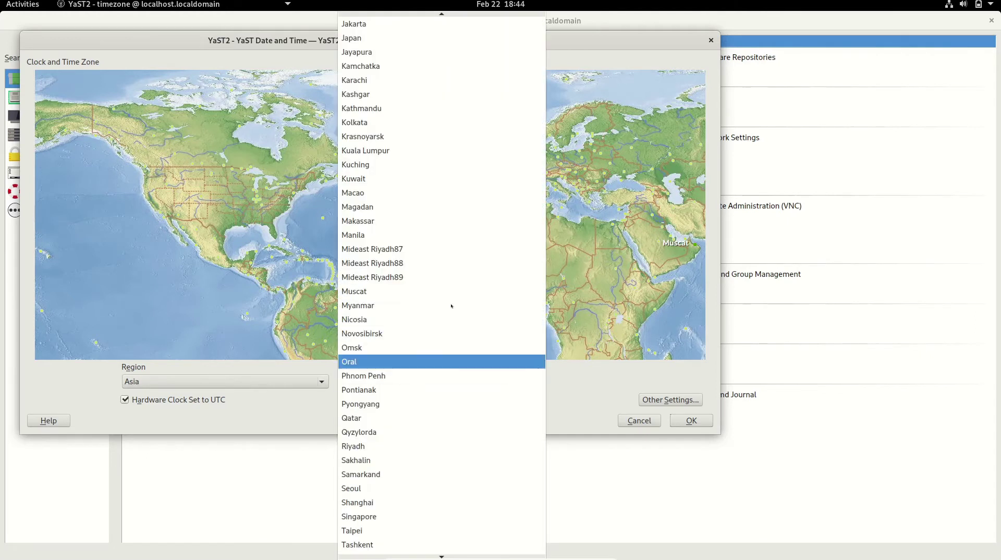
pyautogui.click(406, 124)
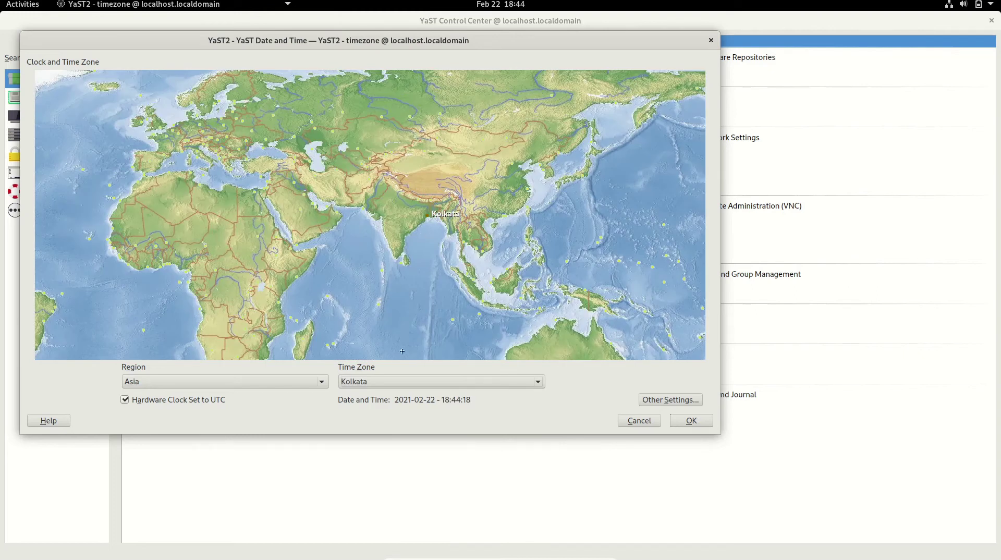
# Step: Switch the clock setting to manual and back to NTP server synchronization, and cancel out of the Date and Time module
pyautogui.click(649, 398)
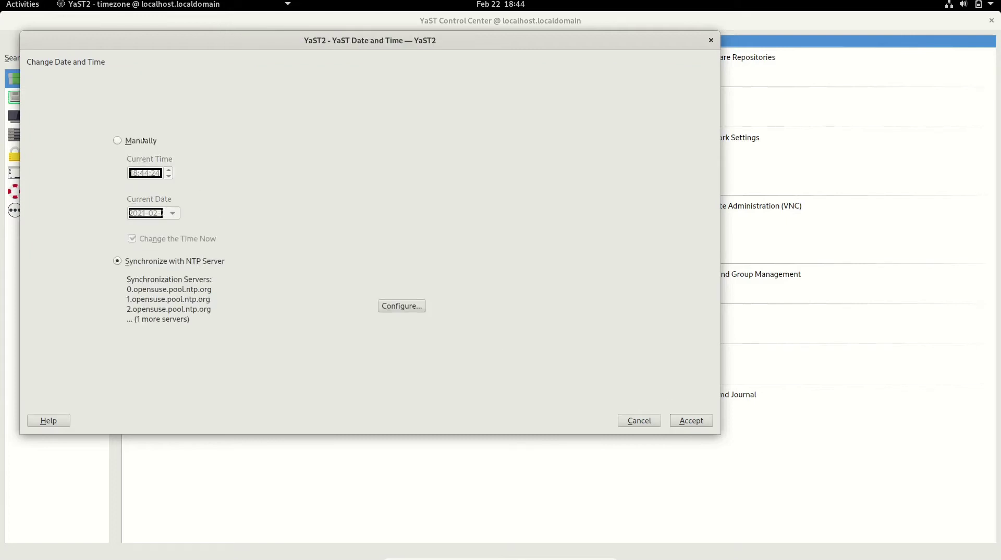
pyautogui.click(143, 139)
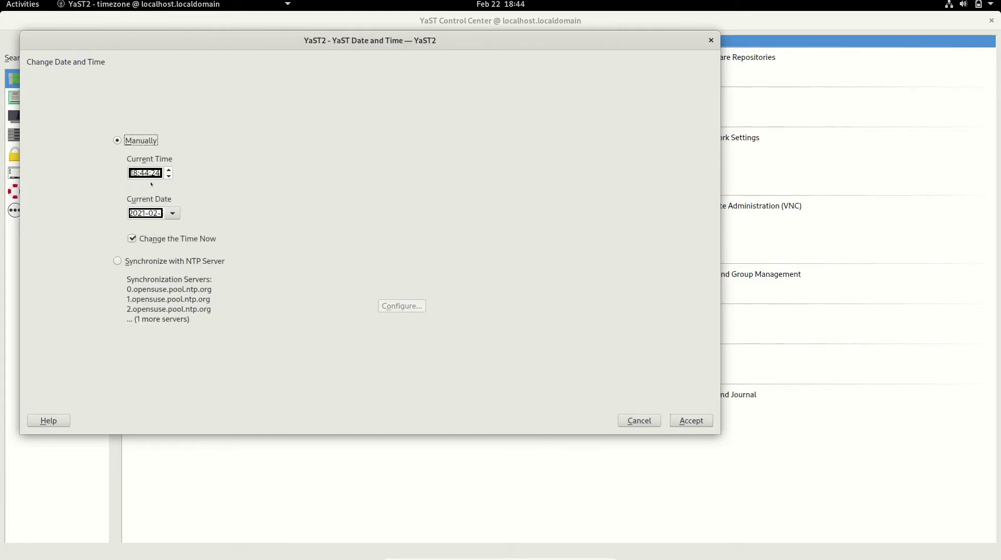
pyautogui.click(165, 262)
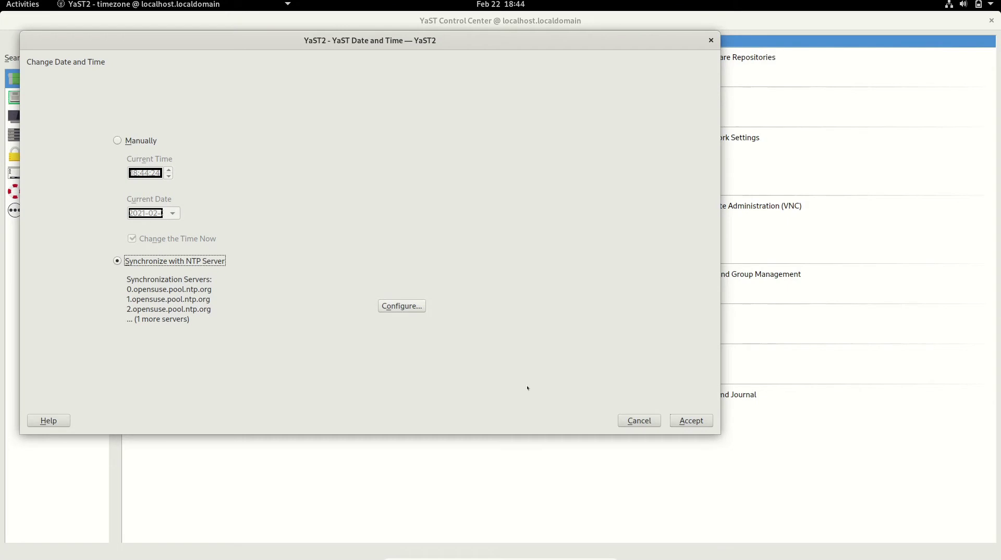
pyautogui.click(640, 420)
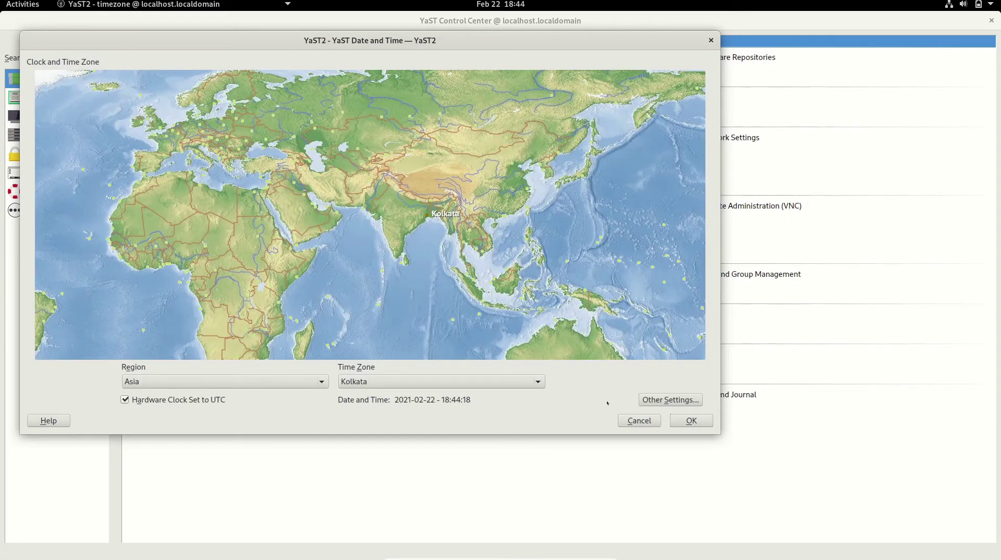
pyautogui.click(640, 420)
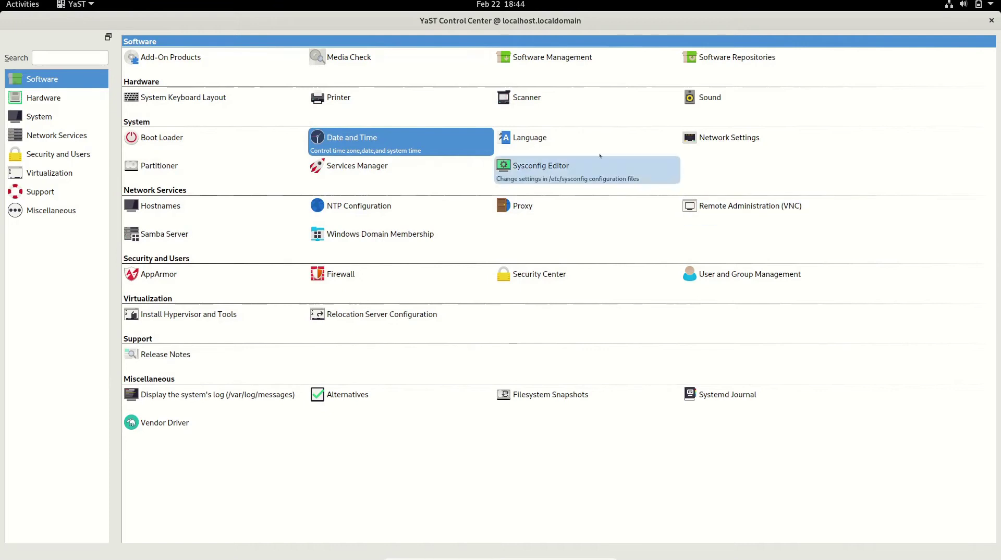
# Step: View the primary and secondary language choices in the Language module and cancel out of it
pyautogui.click(562, 139)
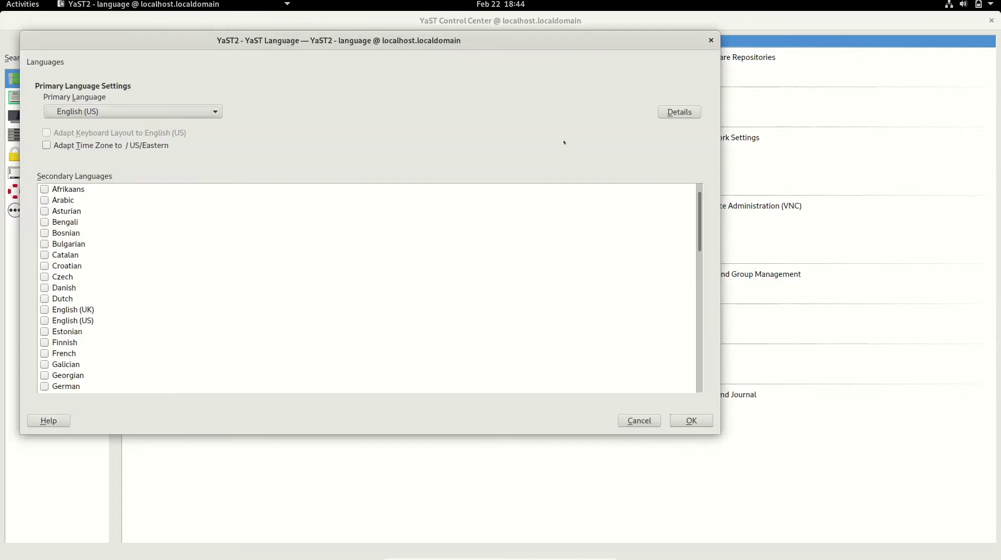
pyautogui.scroll(-5, 239, 255)
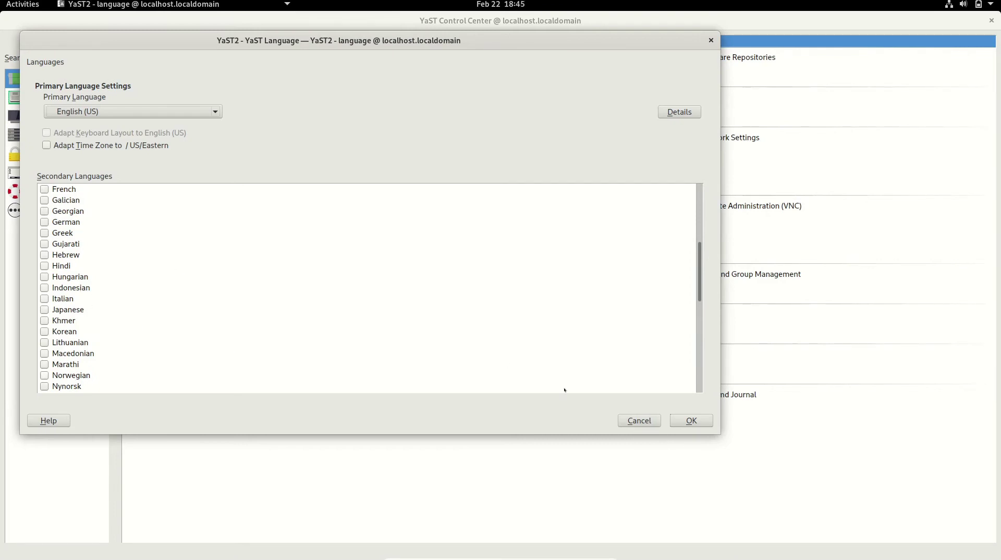
pyautogui.click(641, 419)
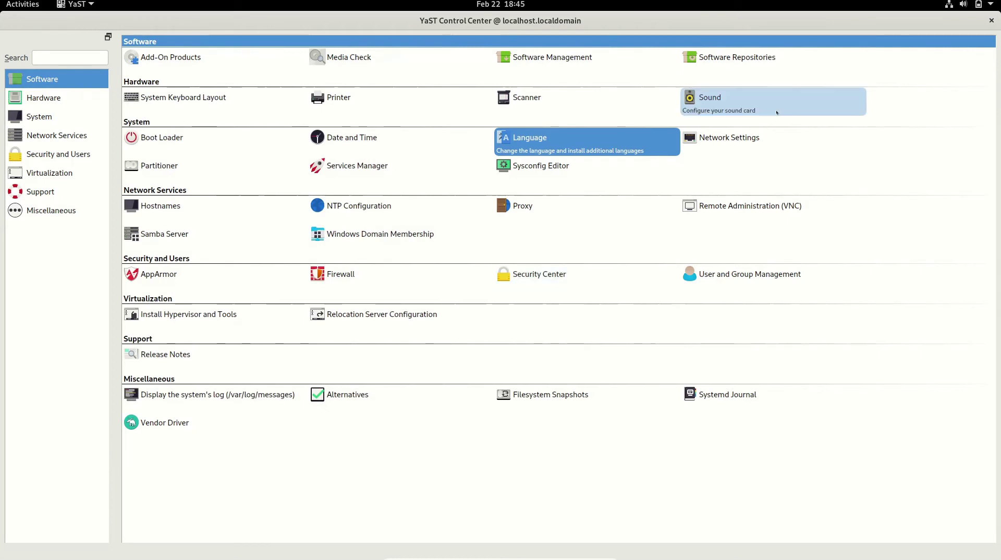
# Step: Open the Network Settings module, dismiss the warning, view the global options and close the module
pyautogui.click(759, 139)
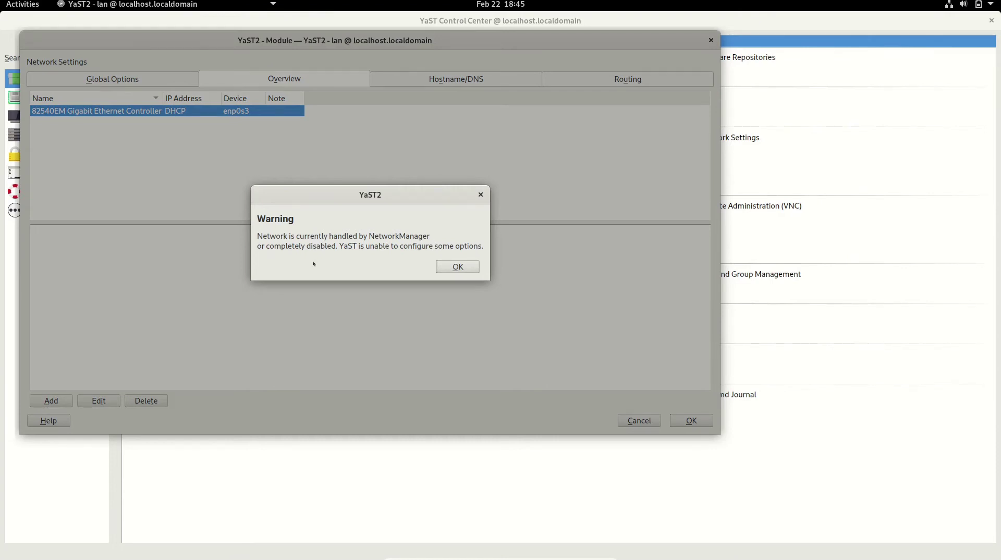
pyautogui.click(458, 266)
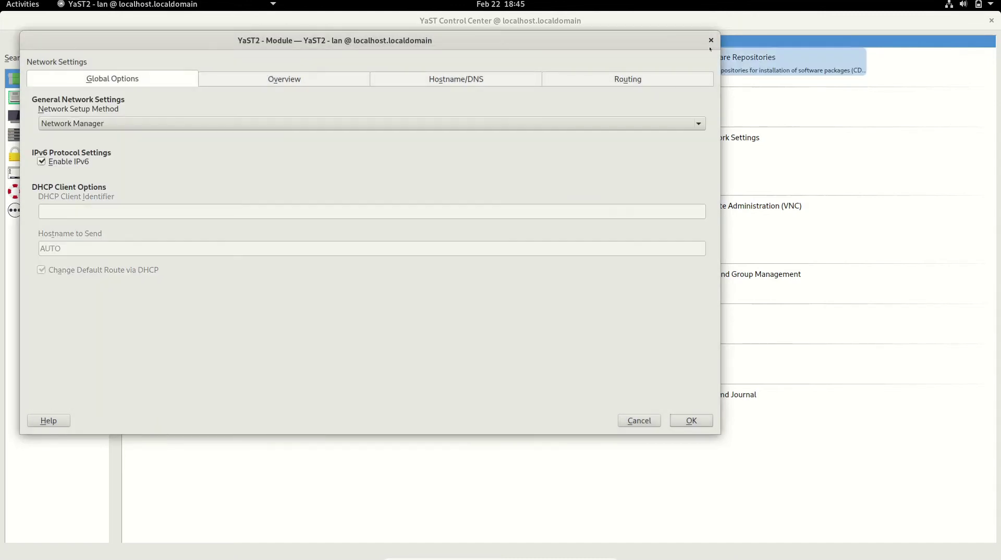
pyautogui.click(710, 41)
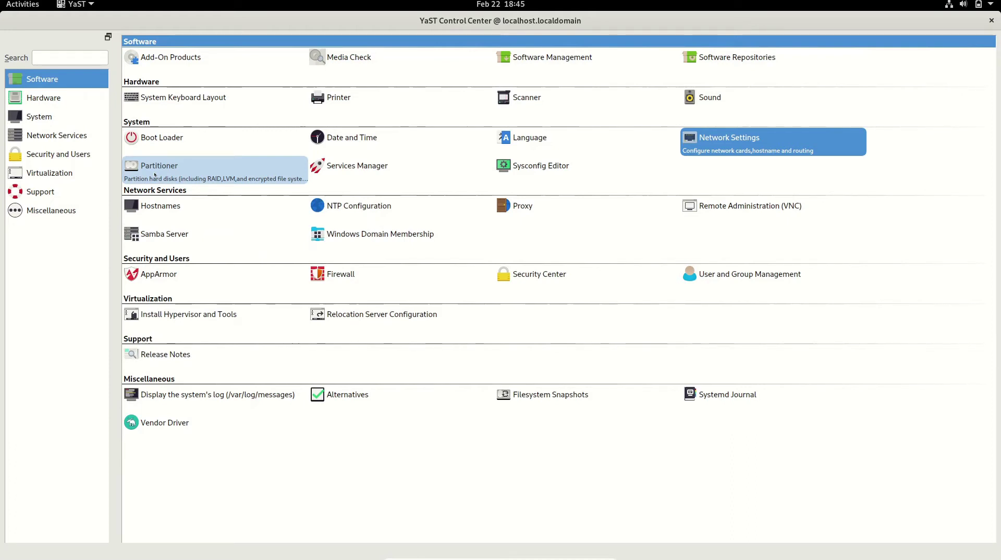
# Step: Open the Services Manager module, view the default system target choices and the list of services, and abort out of the module
pyautogui.click(338, 170)
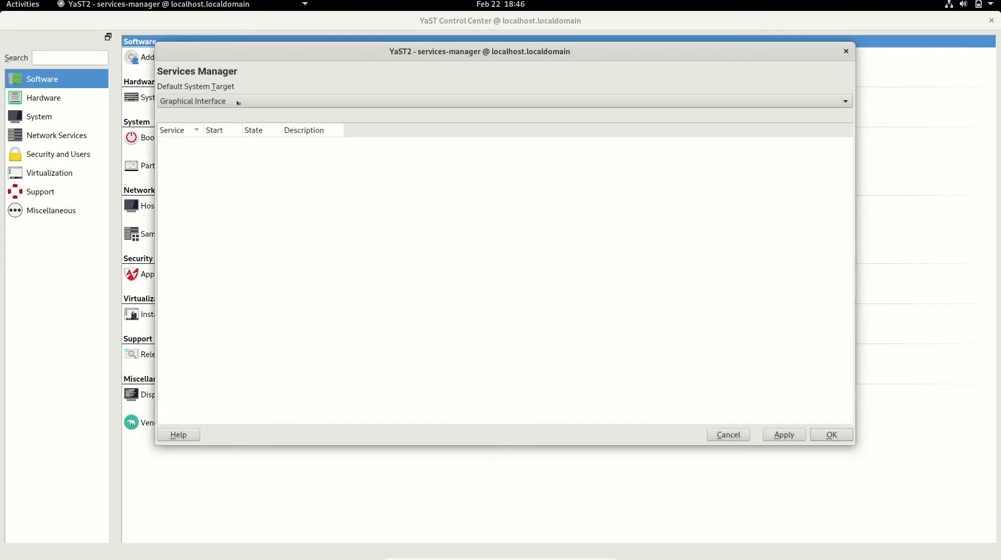
pyautogui.click(238, 102)
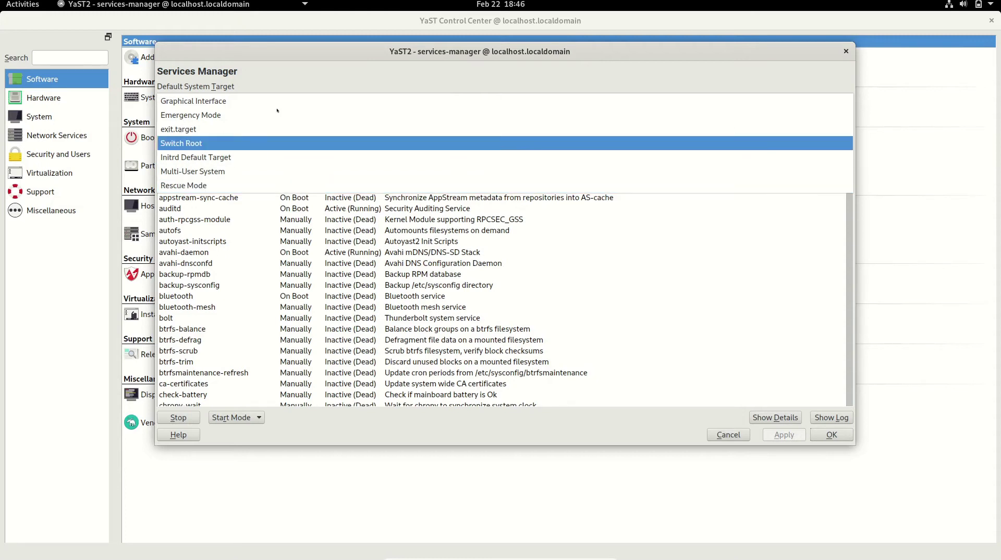
pyautogui.click(571, 100)
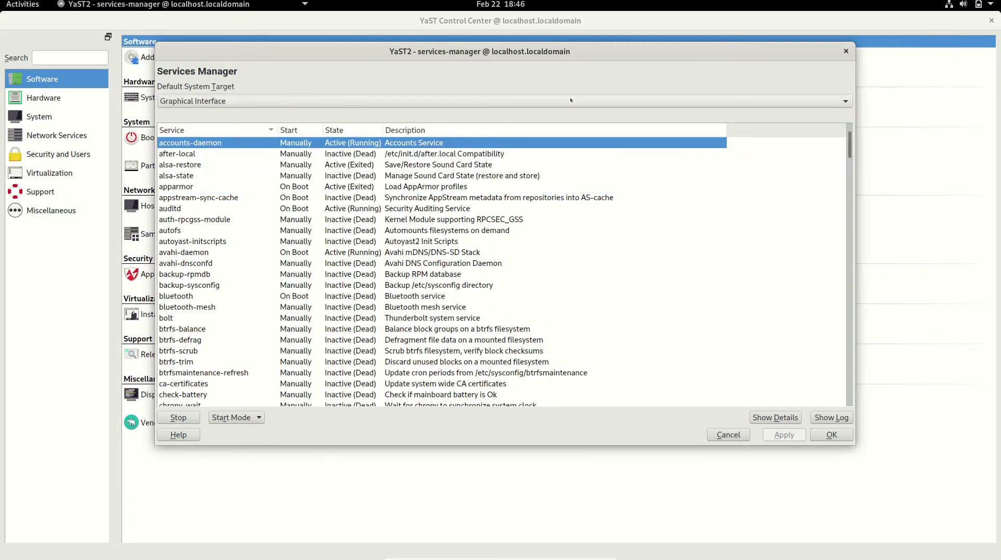
pyautogui.scroll(-20, 471, 254)
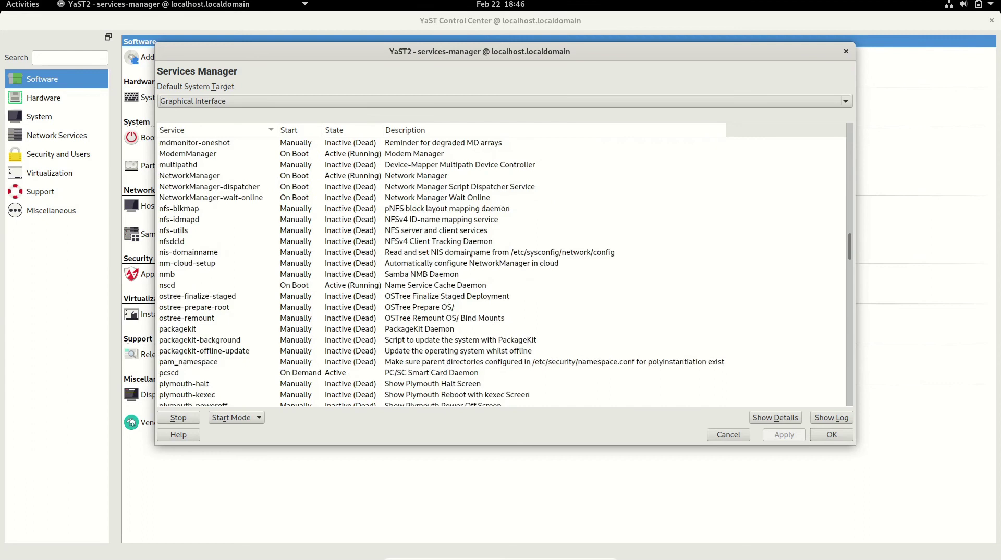
pyautogui.scroll(6, 471, 255)
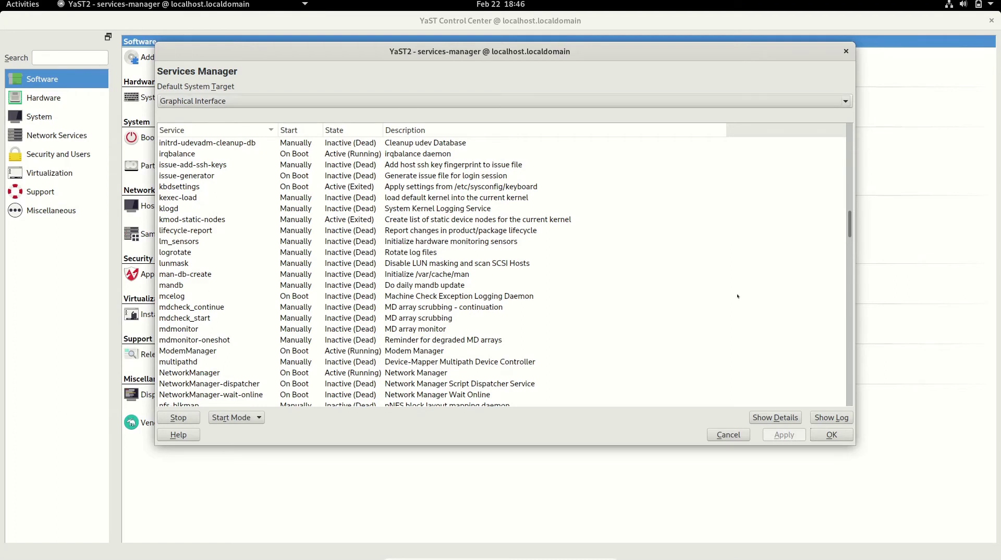
pyautogui.click(720, 439)
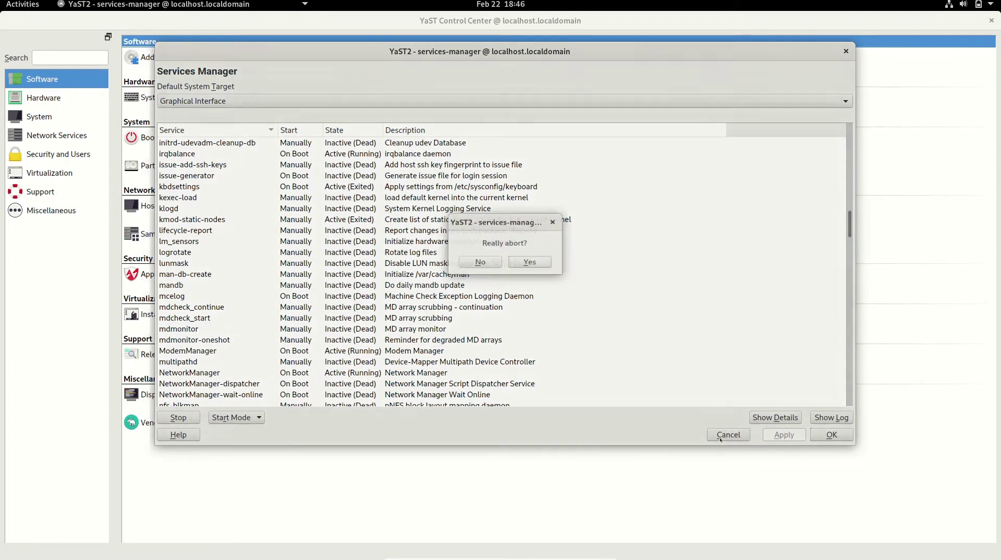
pyautogui.click(523, 265)
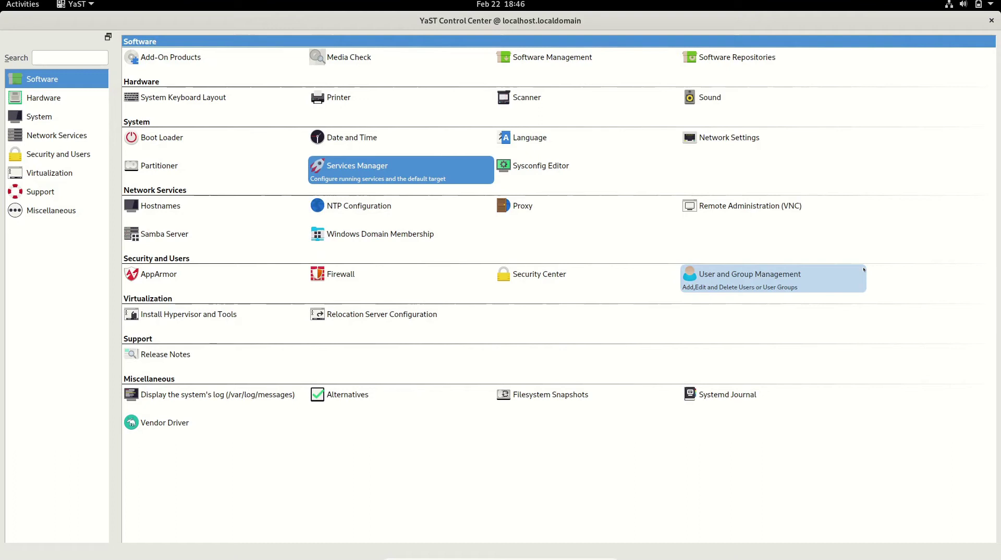
# Step: Open the Sysconfig Editor and show the FIREWALLD_ARGS setting under Other/etc/sysconfig/firewalld
pyautogui.click(539, 176)
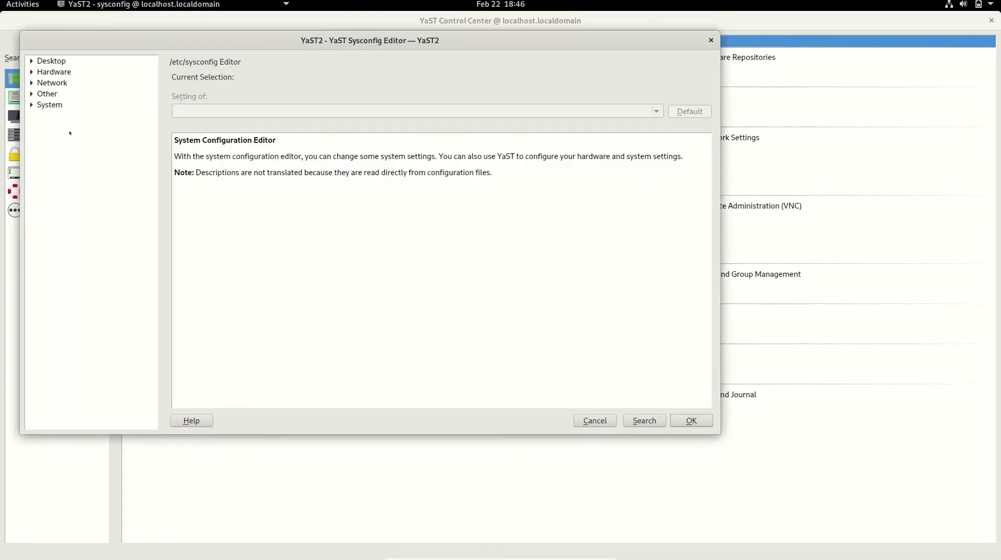
pyautogui.click(33, 94)
pyautogui.click(41, 105)
pyautogui.doubleClick(67, 118)
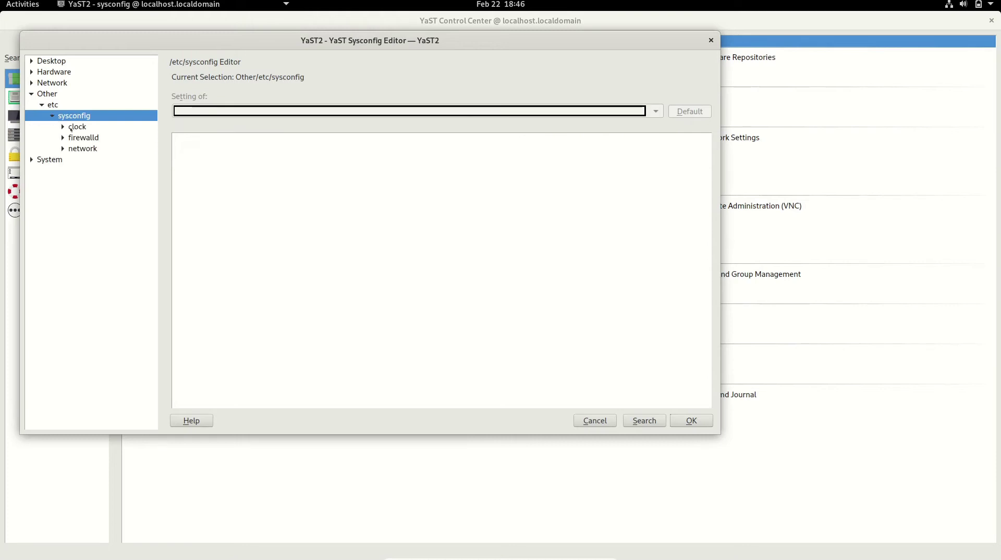
pyautogui.click(69, 127)
pyautogui.click(63, 138)
pyautogui.click(112, 149)
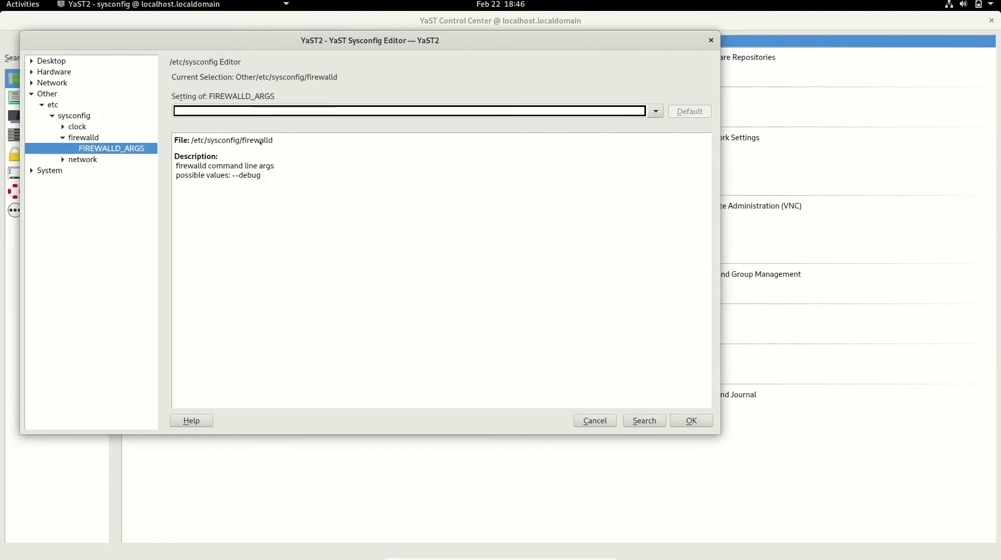
# Step: Enter --debug as the FIREWALLD_ARGS value, erase it again and cancel out of the Sysconfig Editor
pyautogui.moveTo(273, 141); pyautogui.dragTo(178, 141)
pyautogui.click(452, 152)
pyautogui.write('--debug')
pyautogui.press('BackSpace')
pyautogui.press('BackSpace')
pyautogui.press('BackSpace')
pyautogui.press('BackSpace')
pyautogui.press('BackSpace')
pyautogui.press('BackSpace')
pyautogui.press('BackSpace')
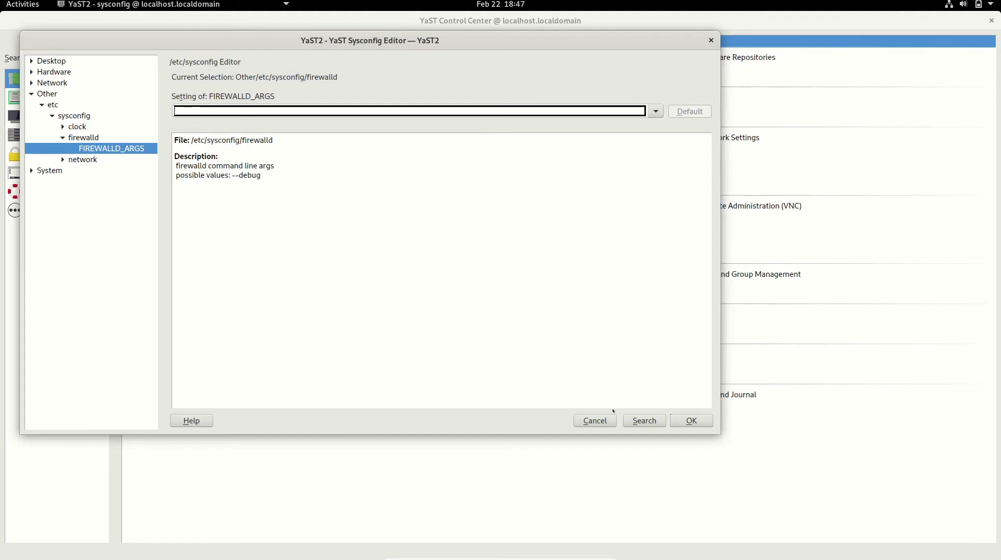
pyautogui.click(595, 421)
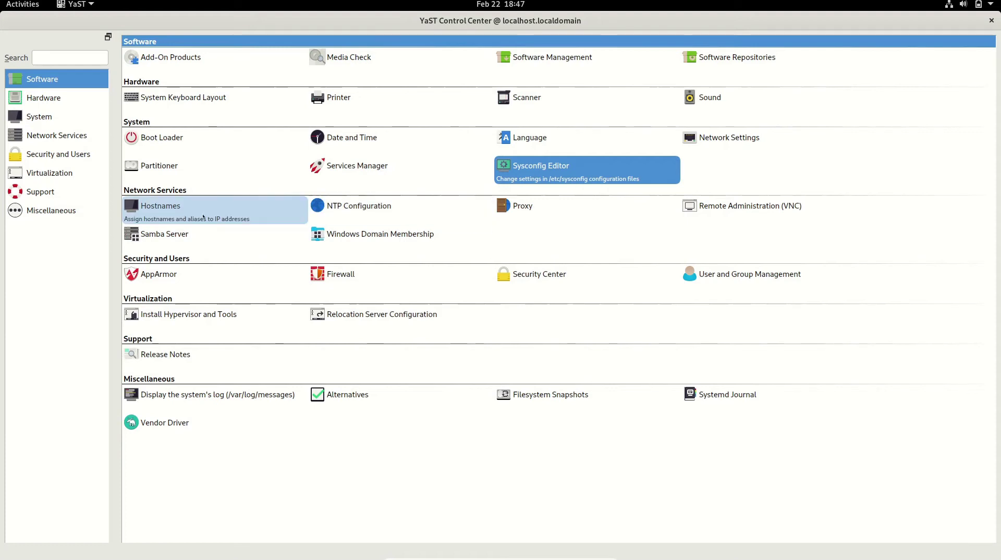
# Step: View the current hosts in the Hostnames module and the synchronization servers in NTP Configuration, closing each module
pyautogui.click(203, 216)
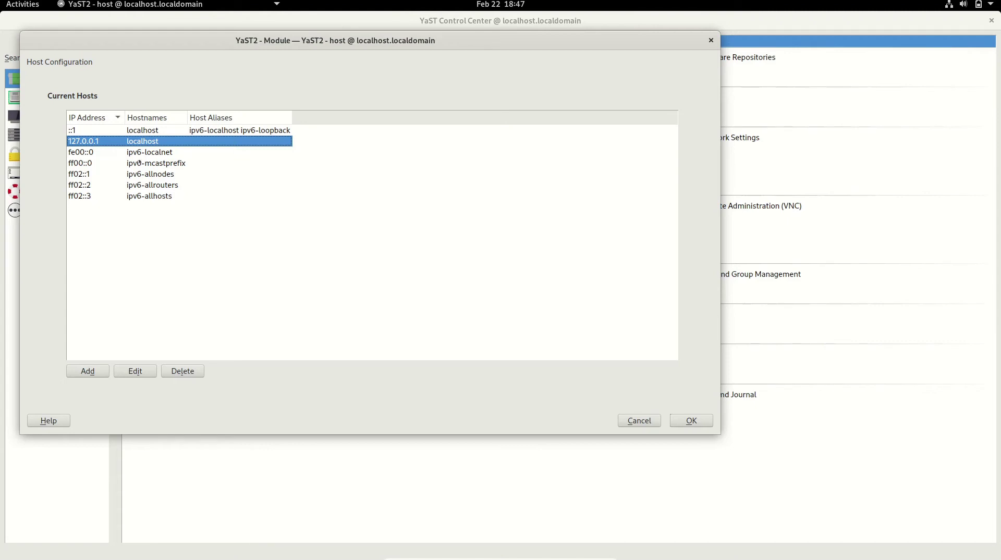
pyautogui.click(631, 420)
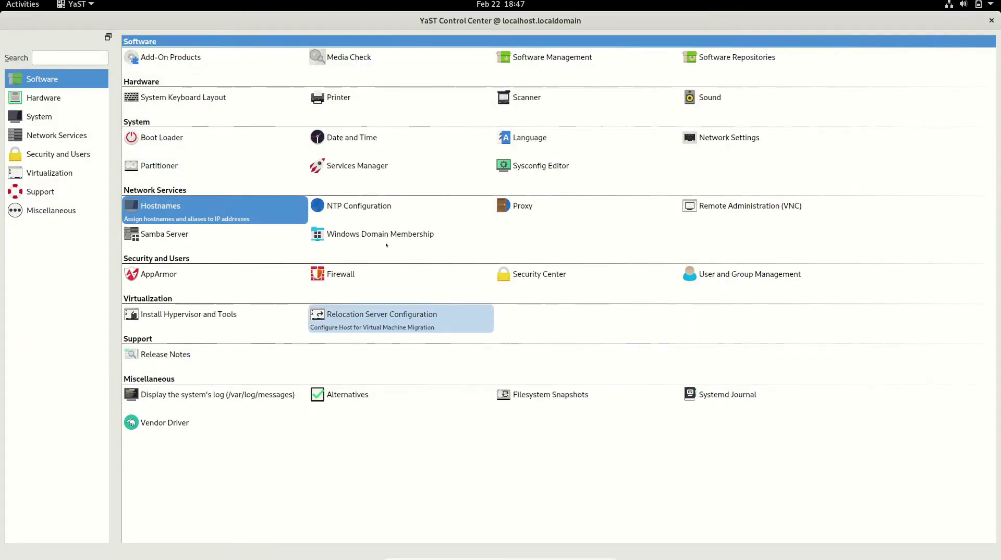
pyautogui.click(354, 200)
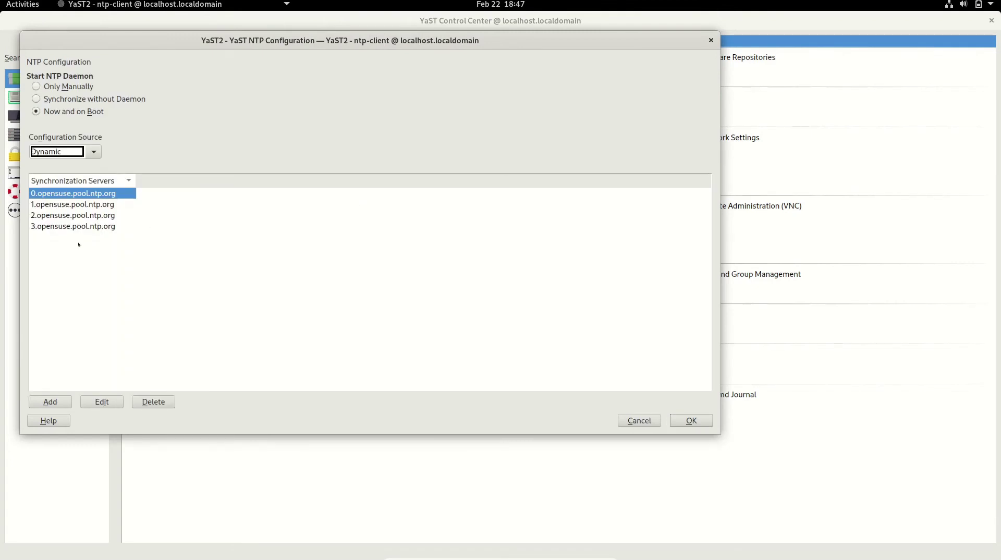
pyautogui.click(109, 203)
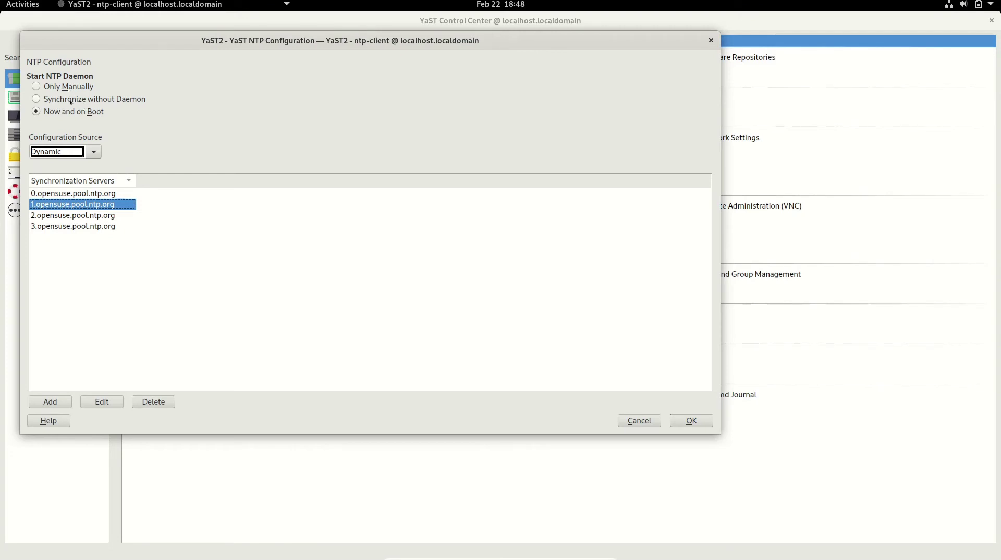
pyautogui.click(691, 420)
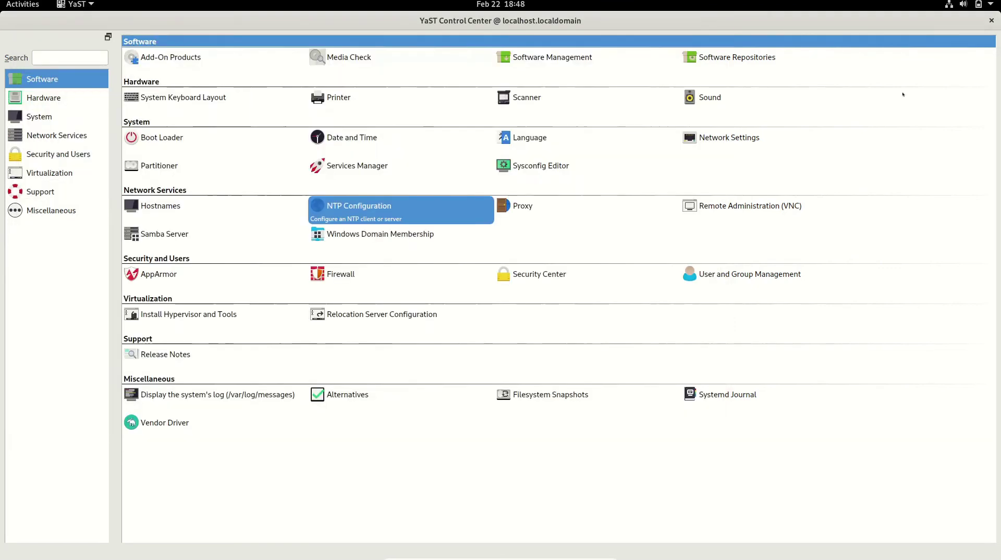
# Step: Enable the proxy in the Proxy module, disable it again and abort the configuration
pyautogui.click(534, 208)
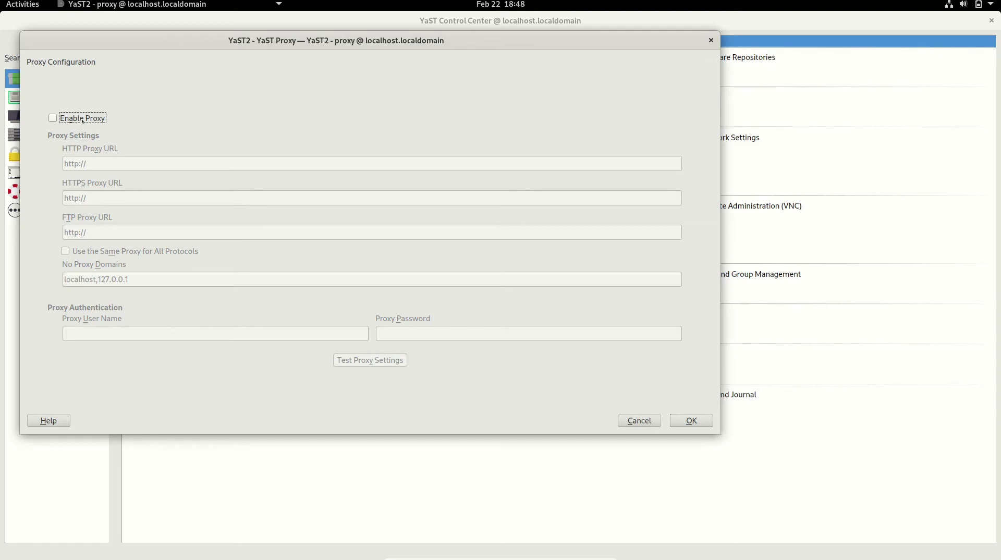
pyautogui.click(53, 118)
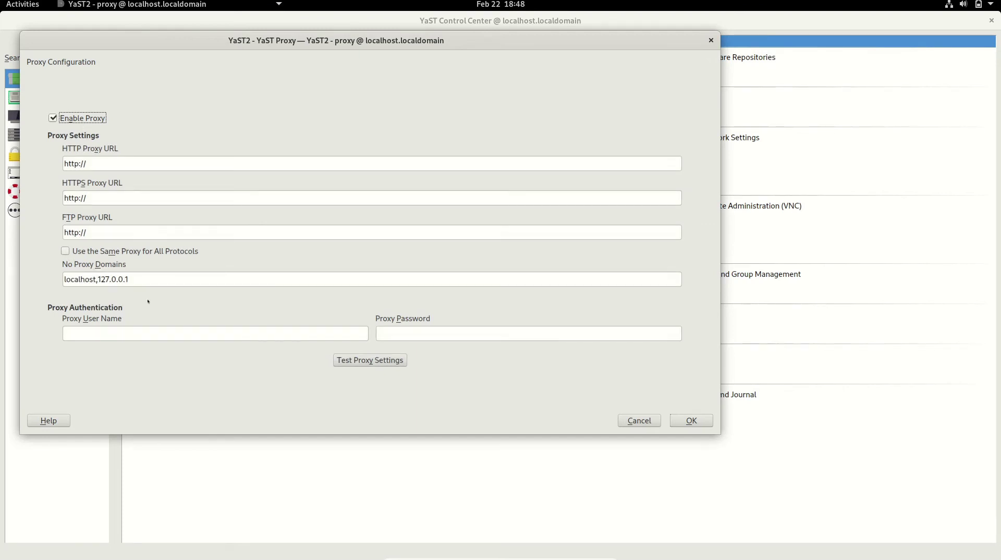
pyautogui.click(76, 124)
pyautogui.click(640, 420)
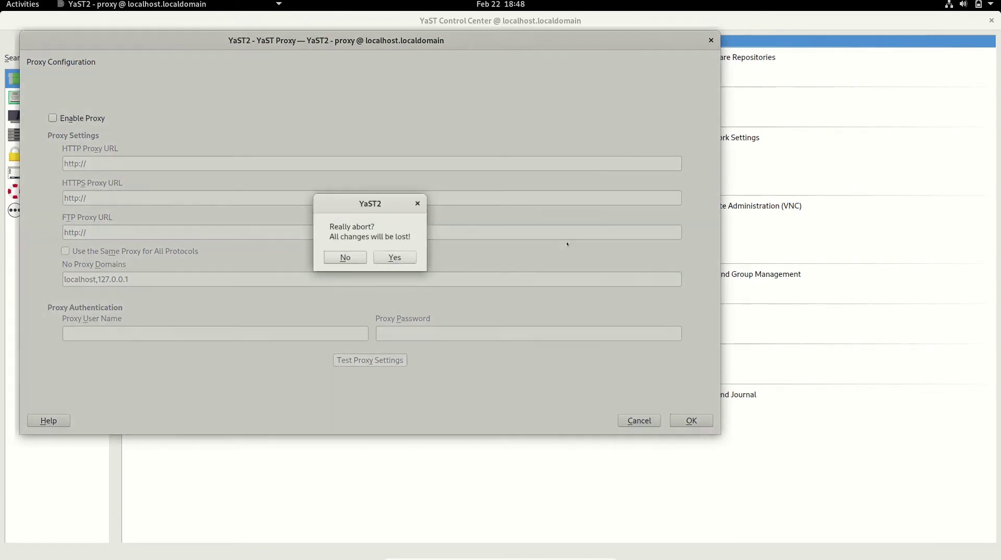
pyautogui.click(385, 261)
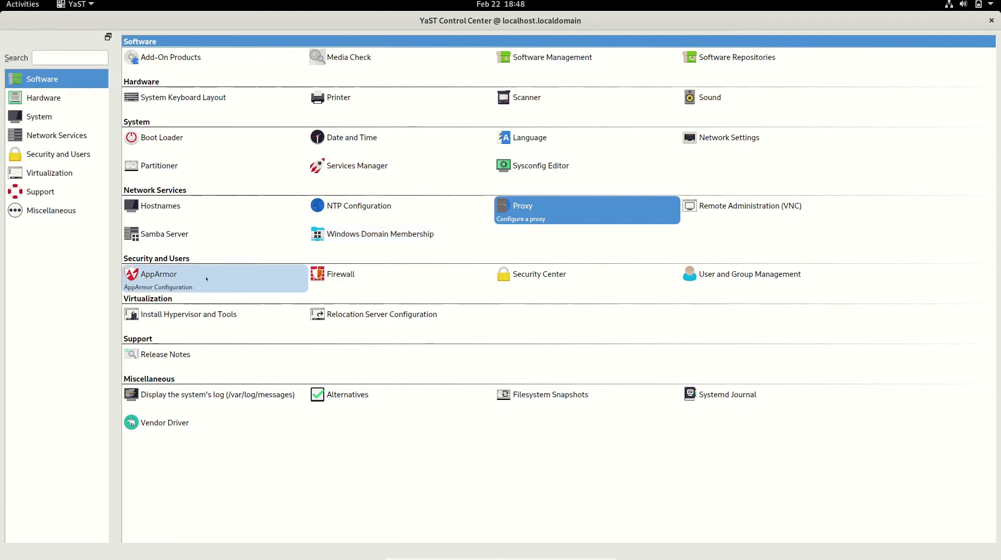
# Step: Open the Firewall module and examine the after-reboot options, the interfaces list and the block zone's services
pyautogui.click(318, 275)
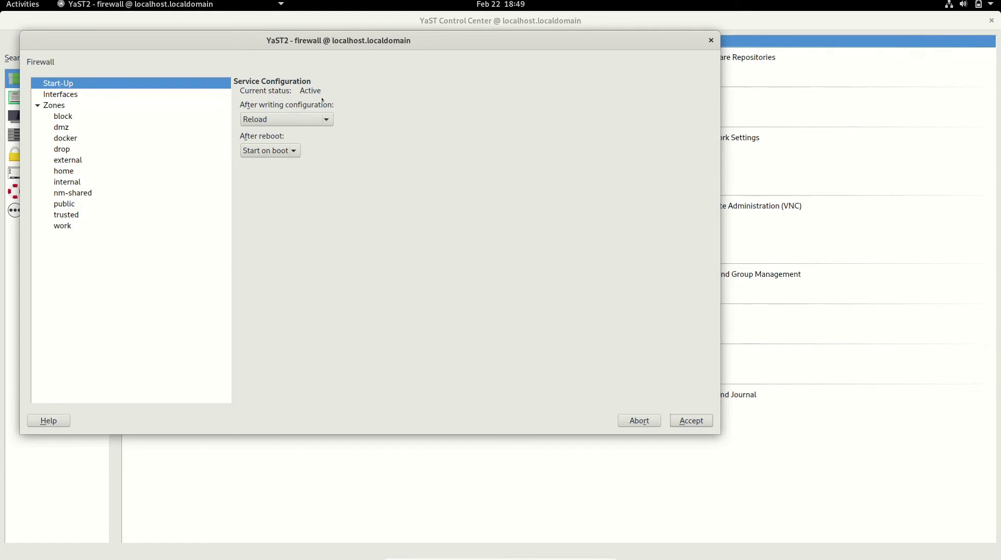
pyautogui.click(284, 151)
pyautogui.click(334, 163)
pyautogui.click(61, 94)
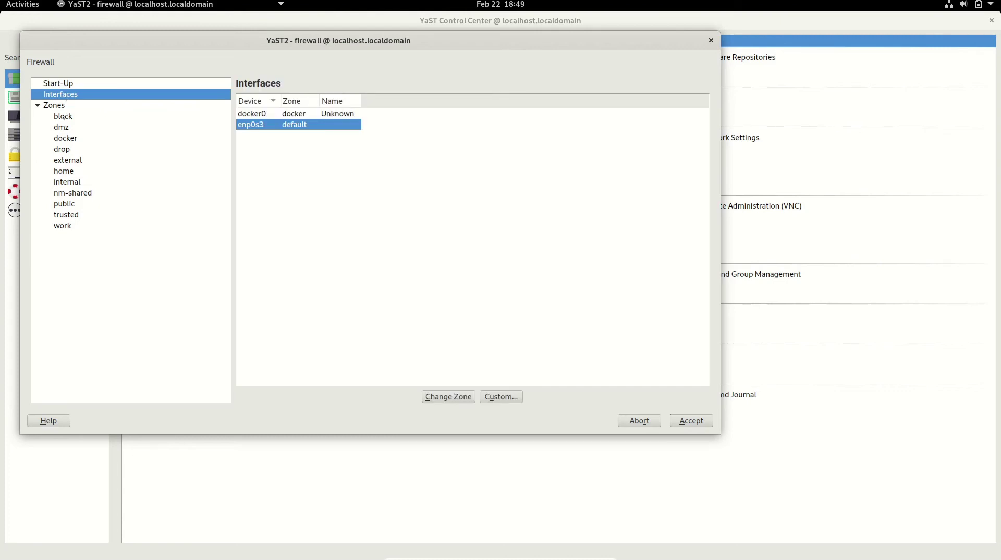
pyautogui.click(60, 116)
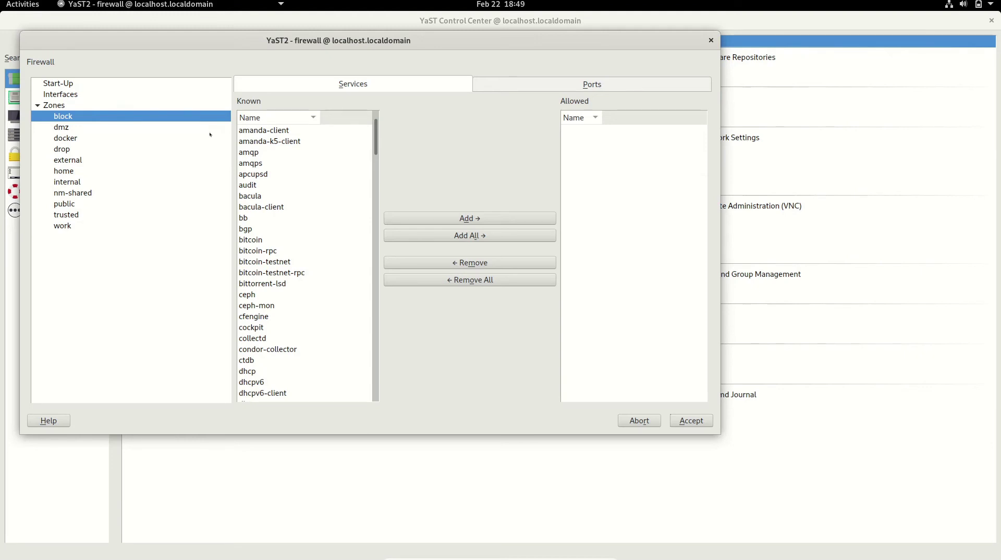
# Step: Add amanda-client to the allowed services of the firewall's public zone
pyautogui.click(66, 205)
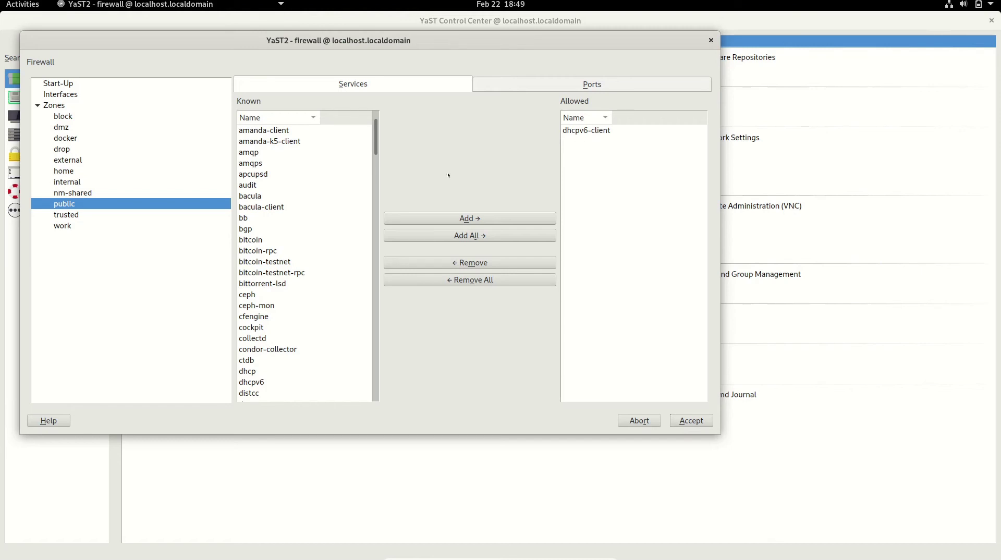
pyautogui.click(262, 131)
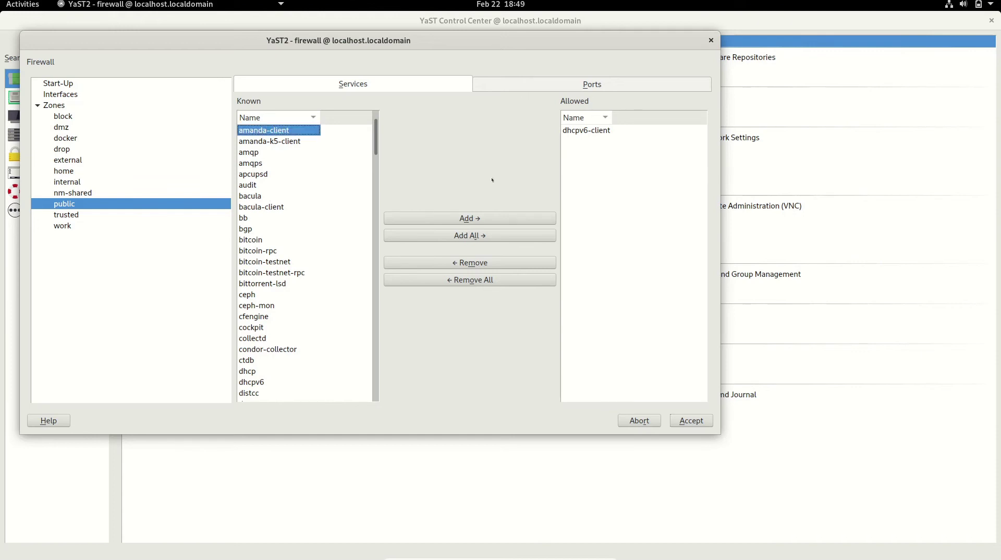
pyautogui.click(494, 219)
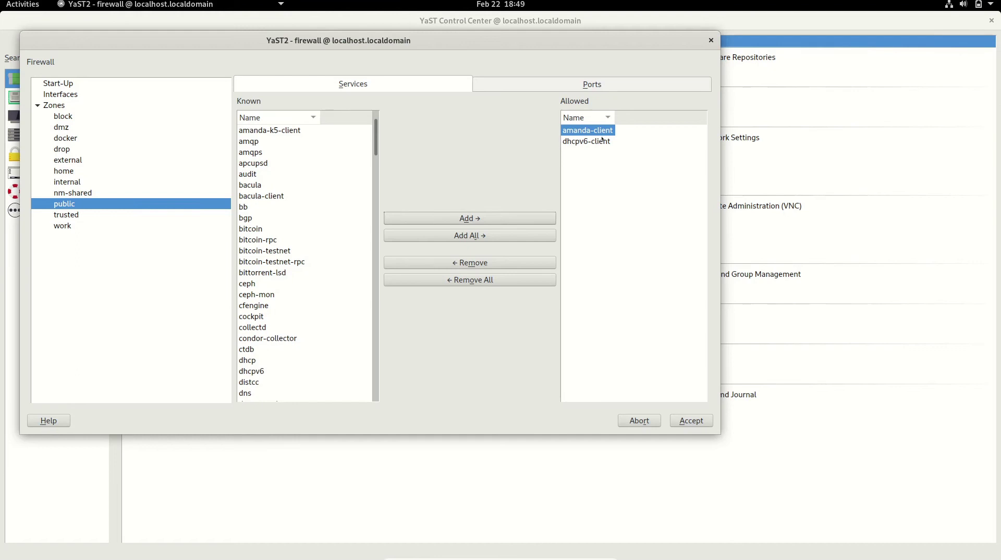
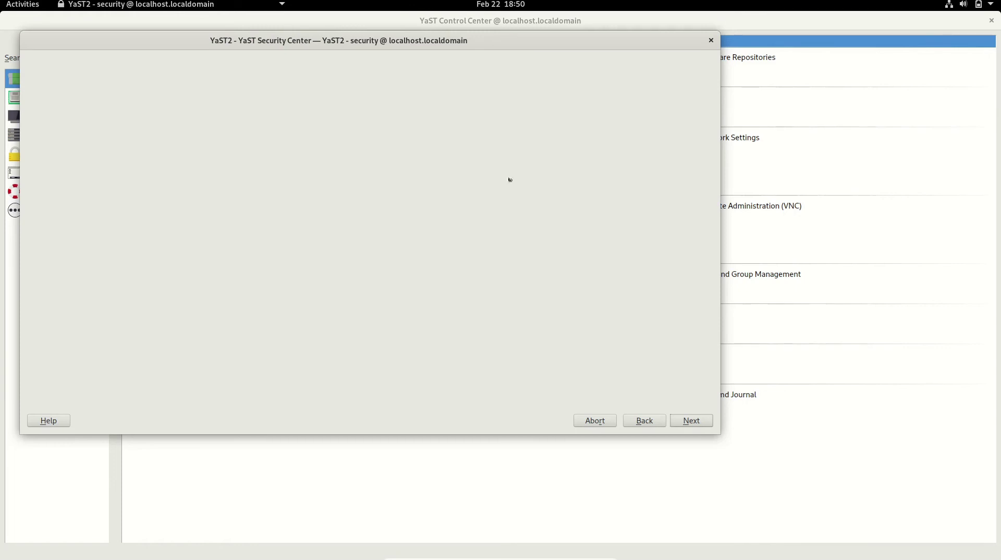
# Step: In the Security Center overview, enable TCP syncookies and switch the setting back to disabled
pyautogui.moveTo(423, 46); pyautogui.dragTo(571, 66)
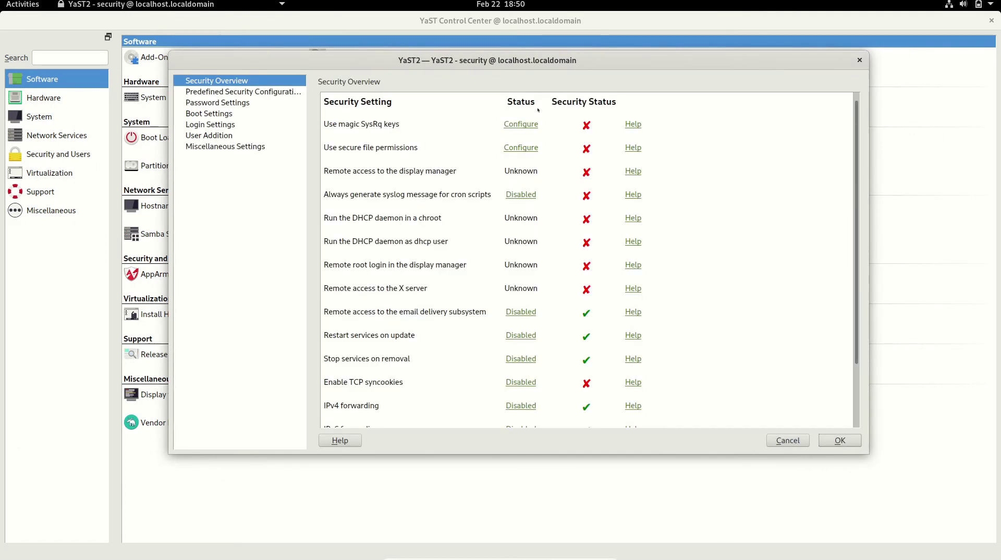
pyautogui.scroll(-1, 498, 155)
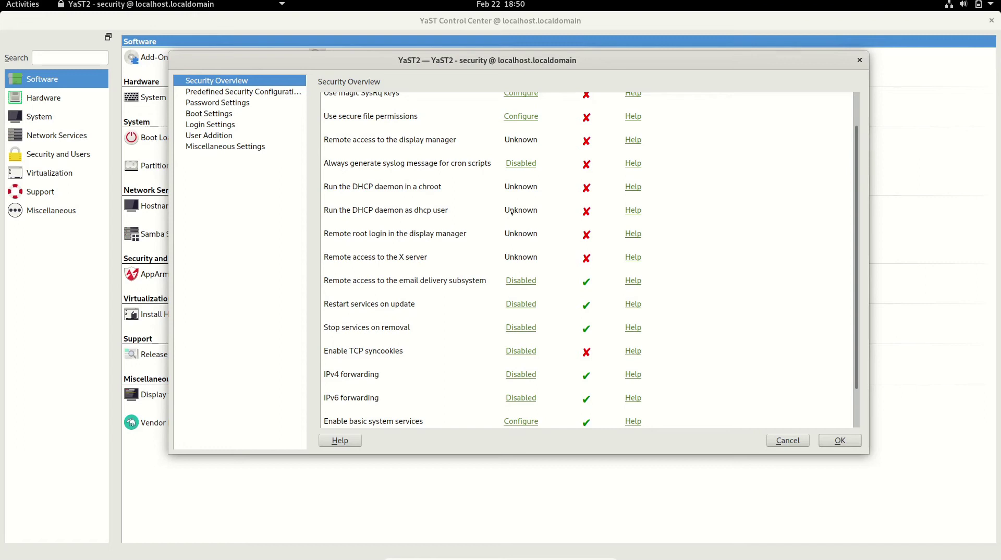
pyautogui.click(522, 351)
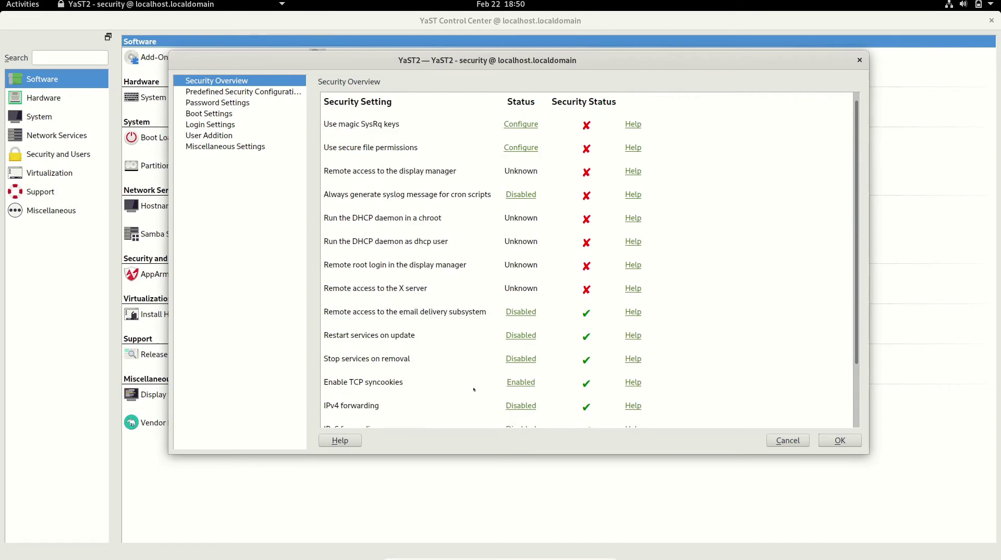
pyautogui.click(520, 383)
# Step: Examine the predefined security configurations and the password, boot and login settings in the Security Center
pyautogui.click(234, 91)
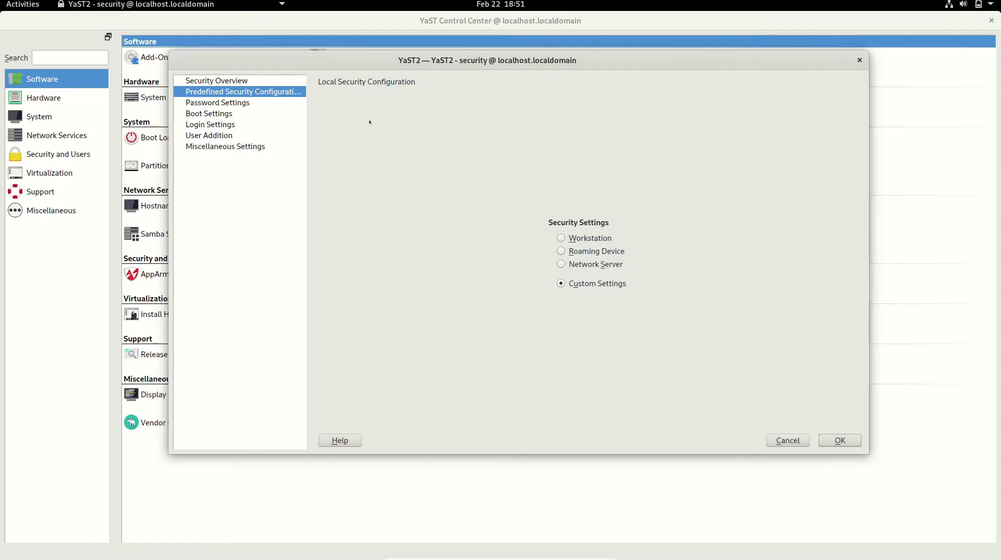
pyautogui.click(232, 104)
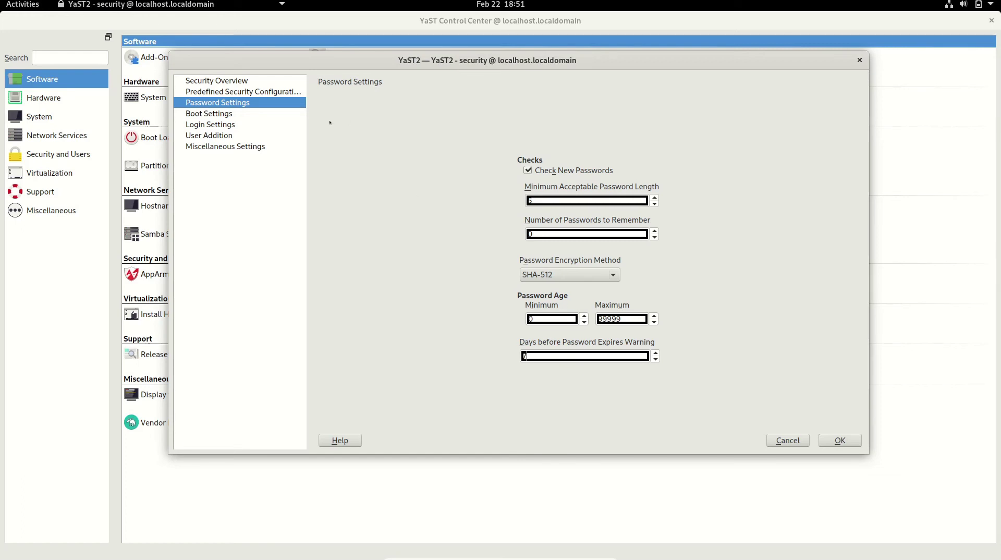
pyautogui.click(233, 114)
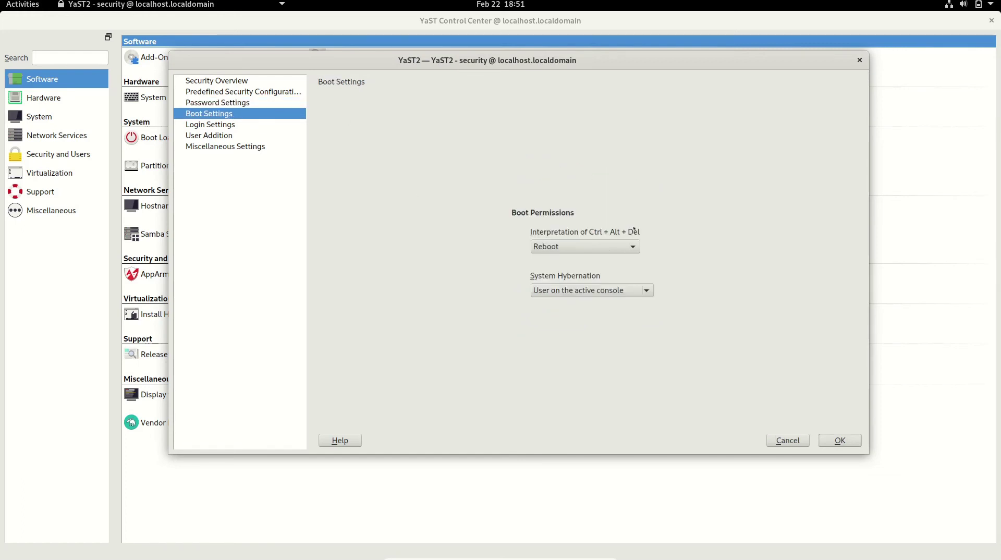
pyautogui.click(230, 125)
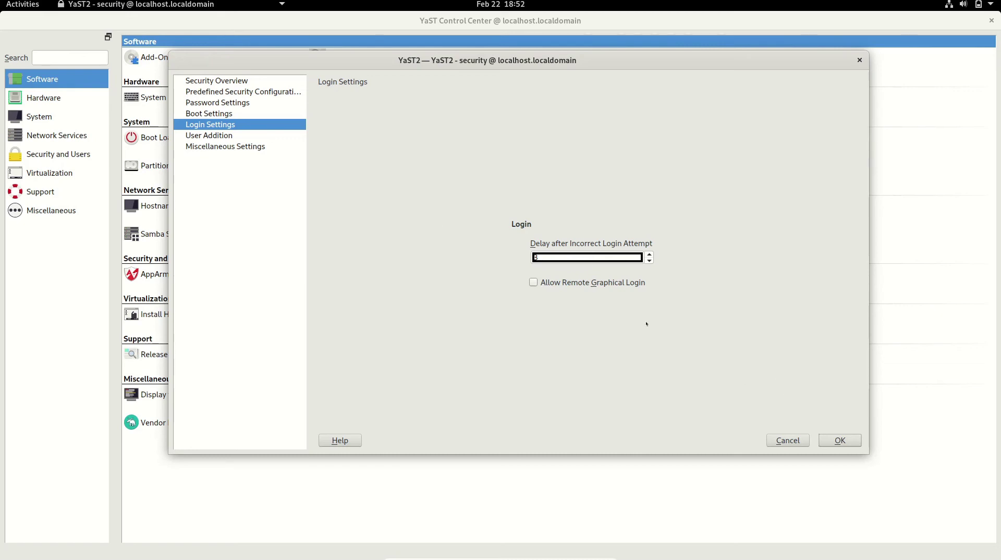
# Step: Examine the Security Center's user addition and miscellaneous settings, including the file permissions choices, and leave the module discarding changes
pyautogui.click(249, 146)
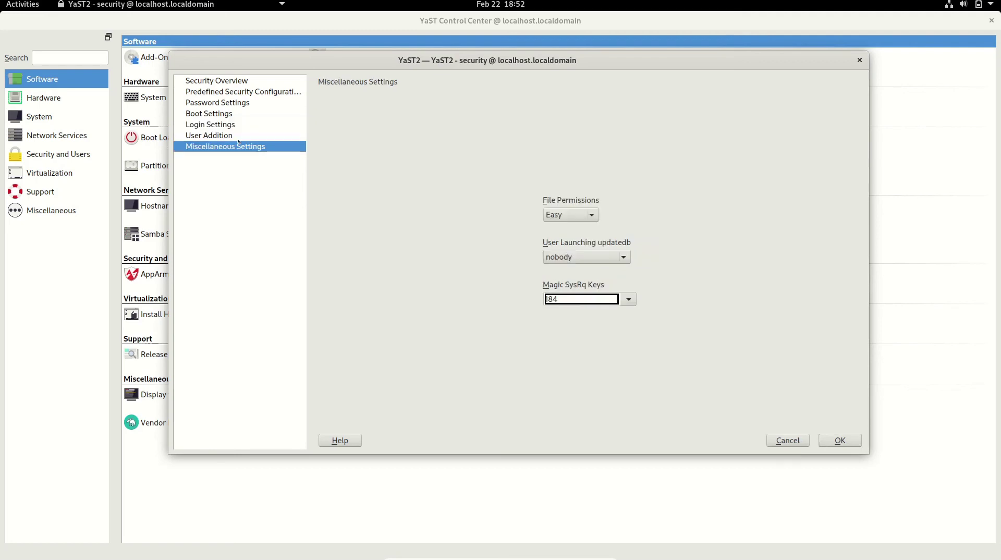
pyautogui.click(234, 135)
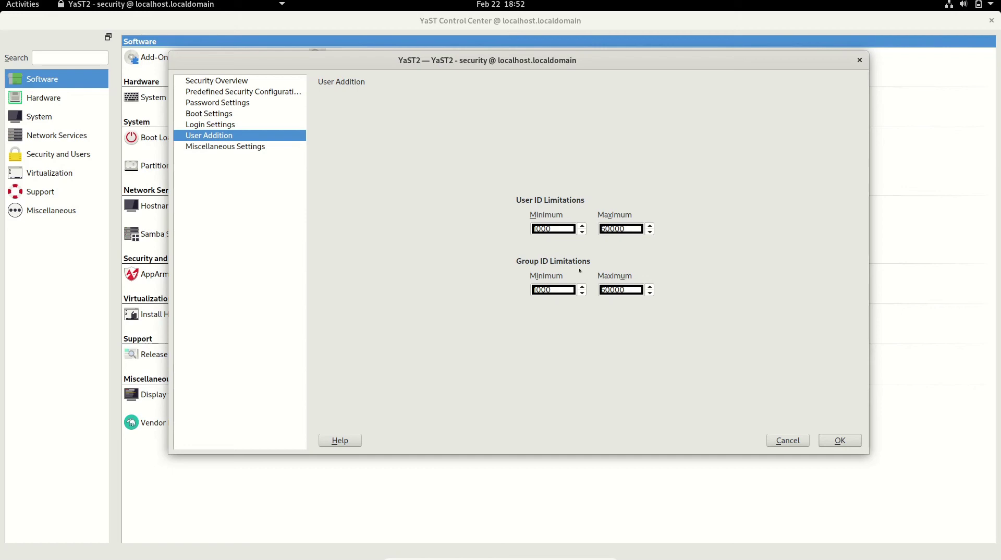
pyautogui.click(218, 148)
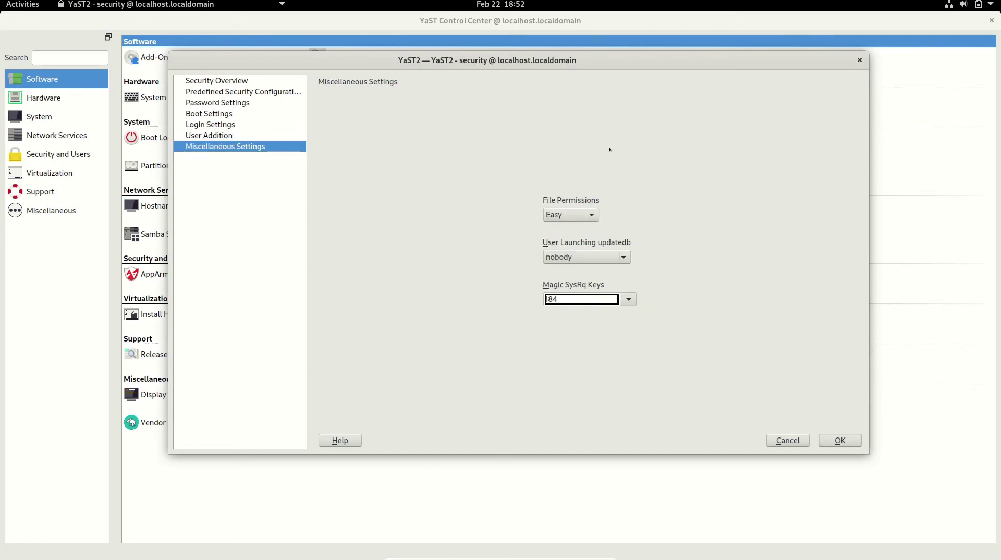
pyautogui.click(591, 215)
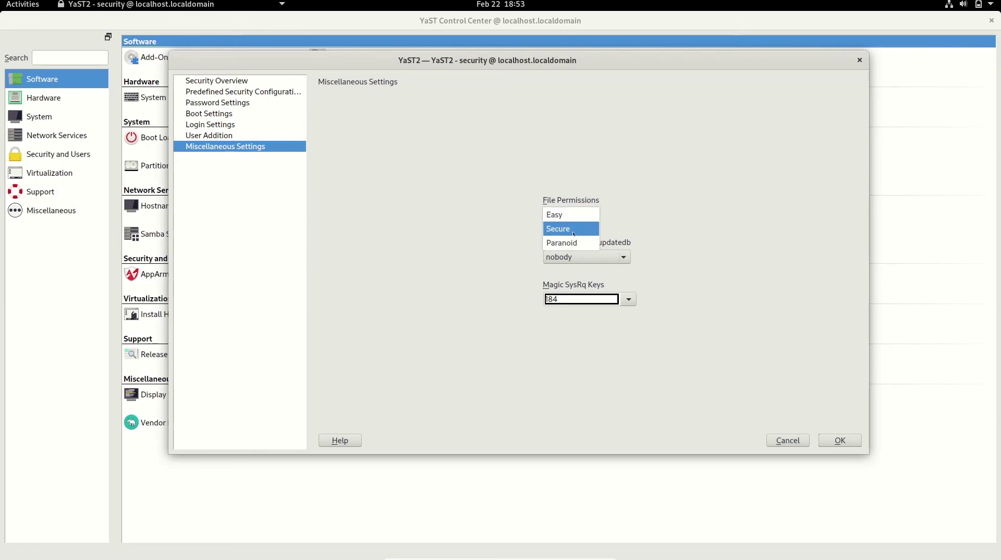
pyautogui.click(620, 201)
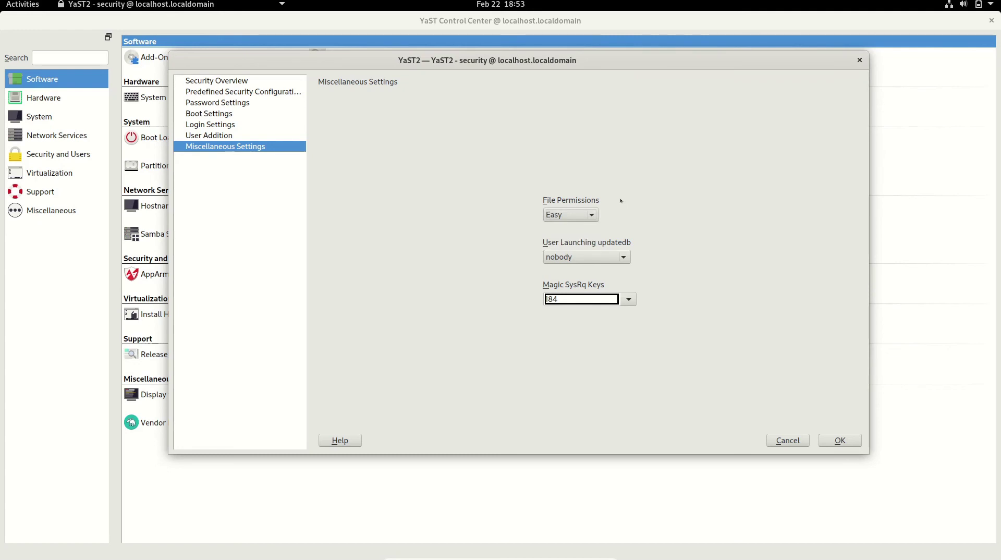
pyautogui.click(788, 441)
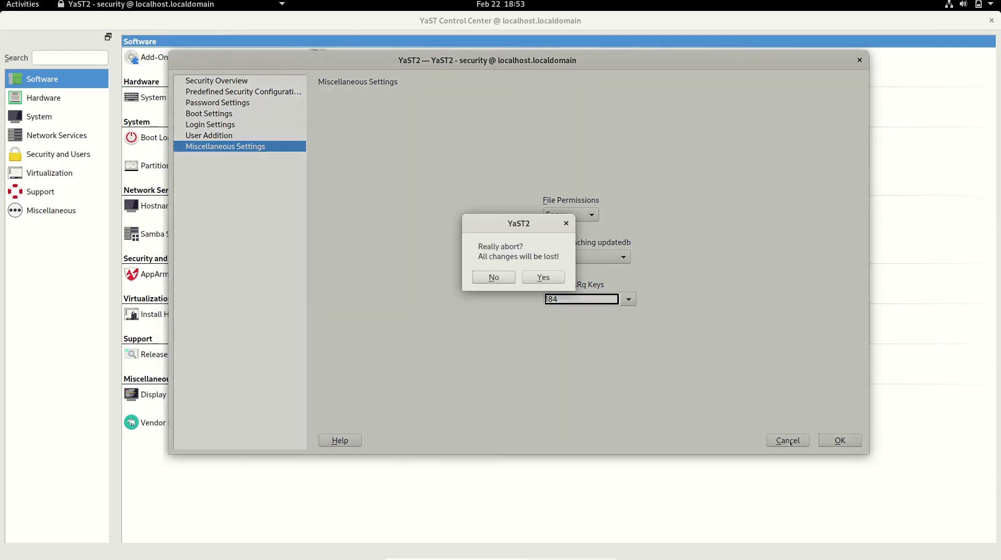
pyautogui.click(542, 278)
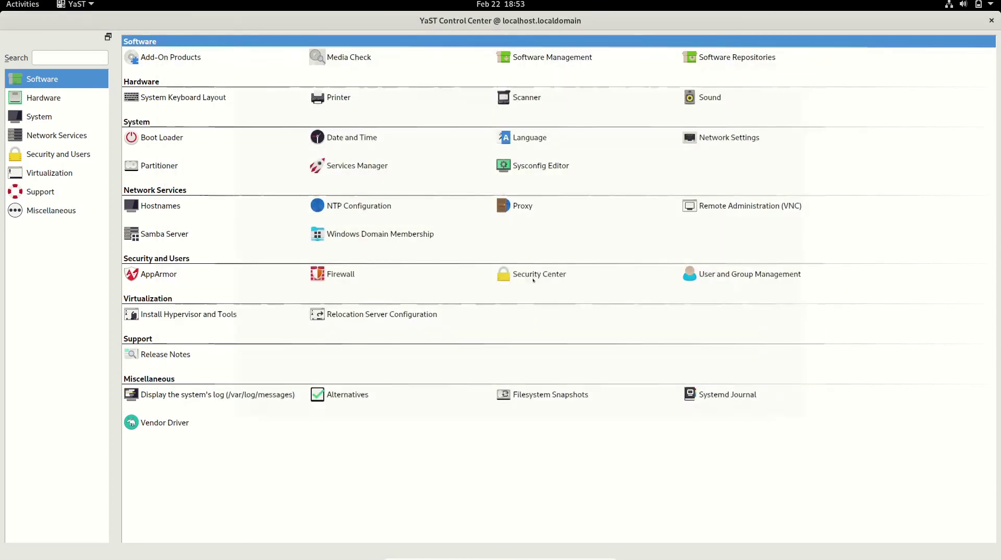
# Step: Open User and Group Management, widen the Groups column in the user list, and examine the new local user form before cancelling it
pyautogui.click(743, 286)
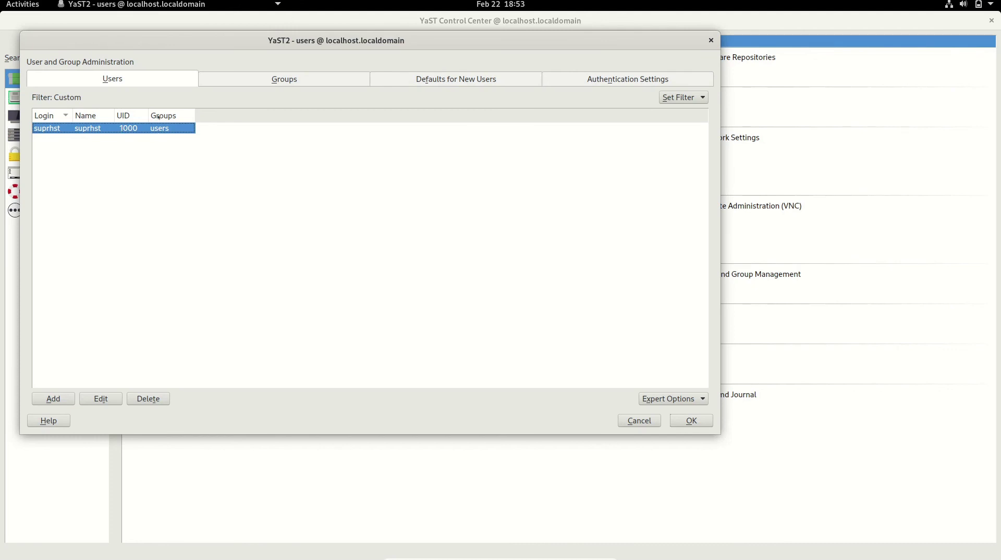
pyautogui.moveTo(191, 114); pyautogui.dragTo(243, 115)
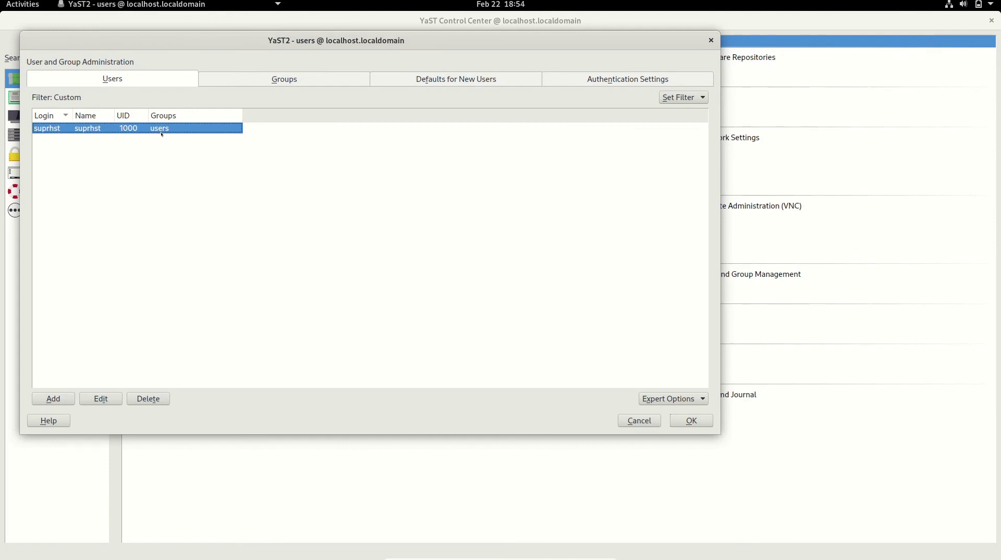
pyautogui.click(55, 399)
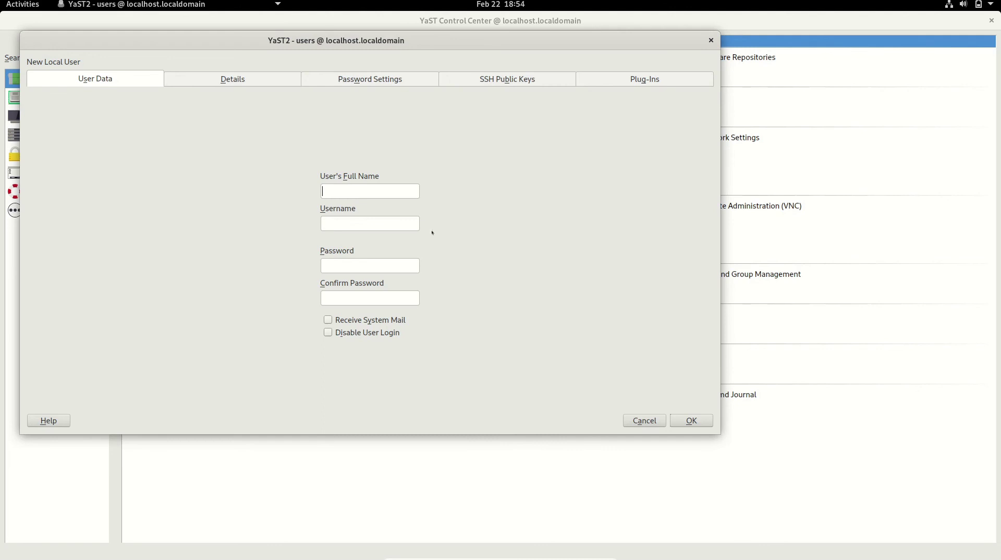
pyautogui.click(242, 78)
pyautogui.click(384, 268)
pyautogui.click(644, 420)
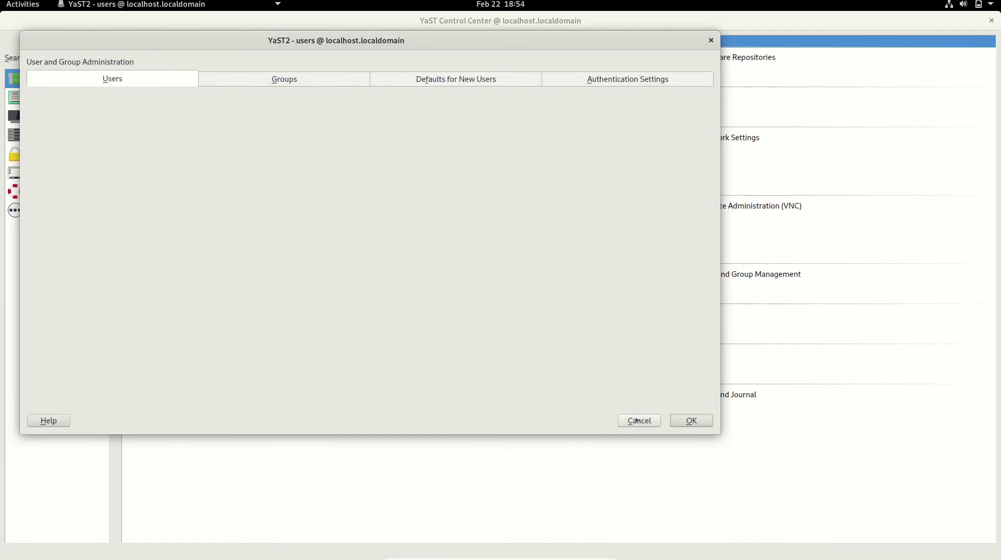
# Step: Examine the groups, the defaults for new users and the authentication settings, and close User and Group Management
pyautogui.click(264, 78)
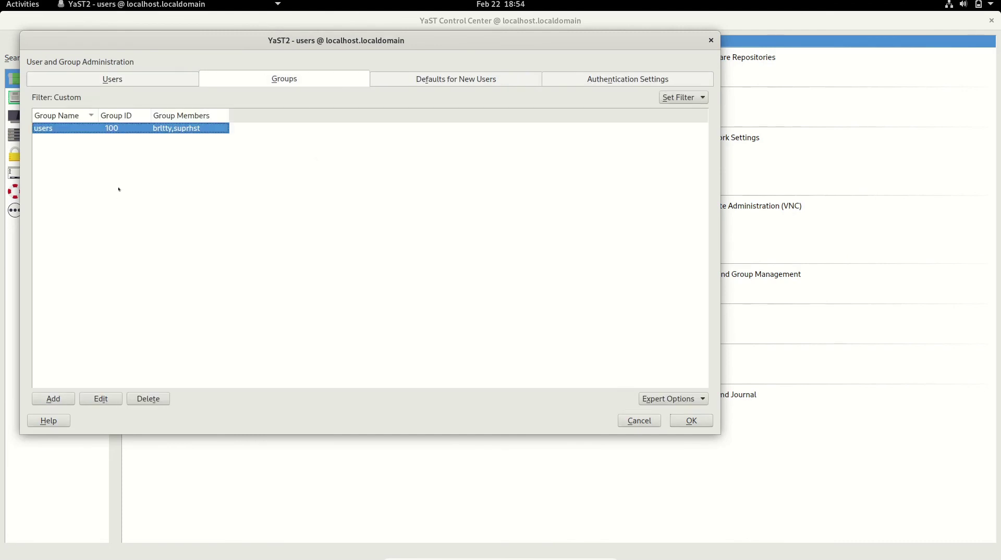
pyautogui.click(494, 78)
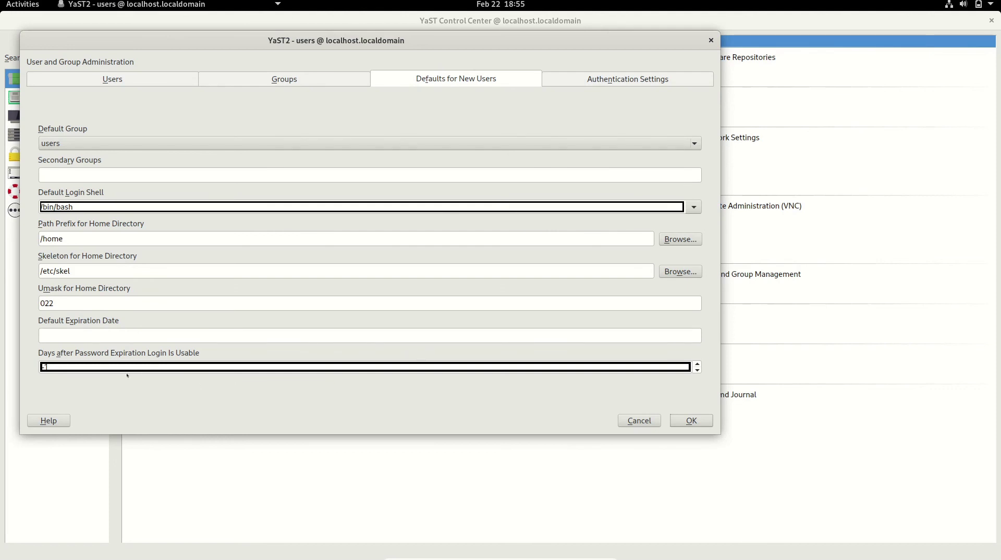
pyautogui.click(58, 335)
pyautogui.click(596, 81)
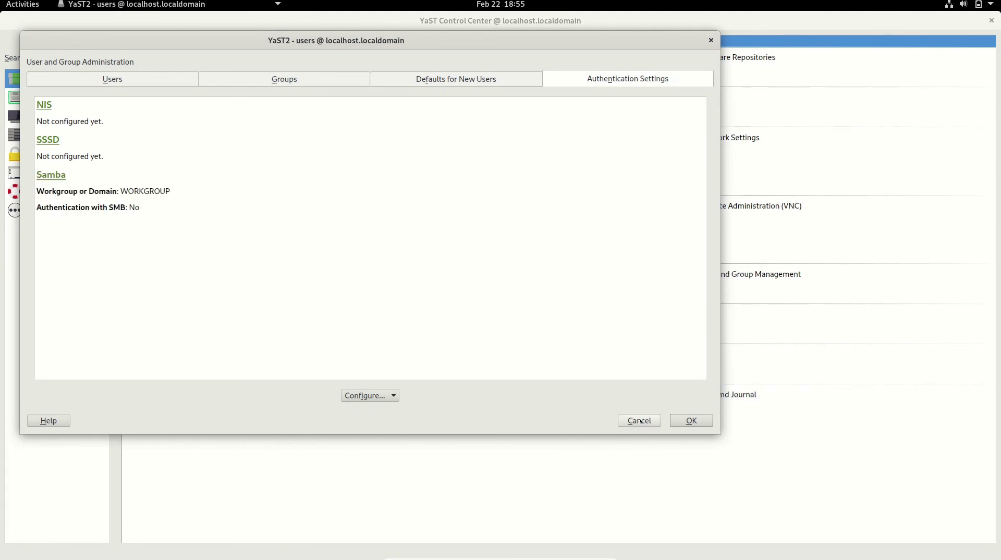
pyautogui.click(692, 420)
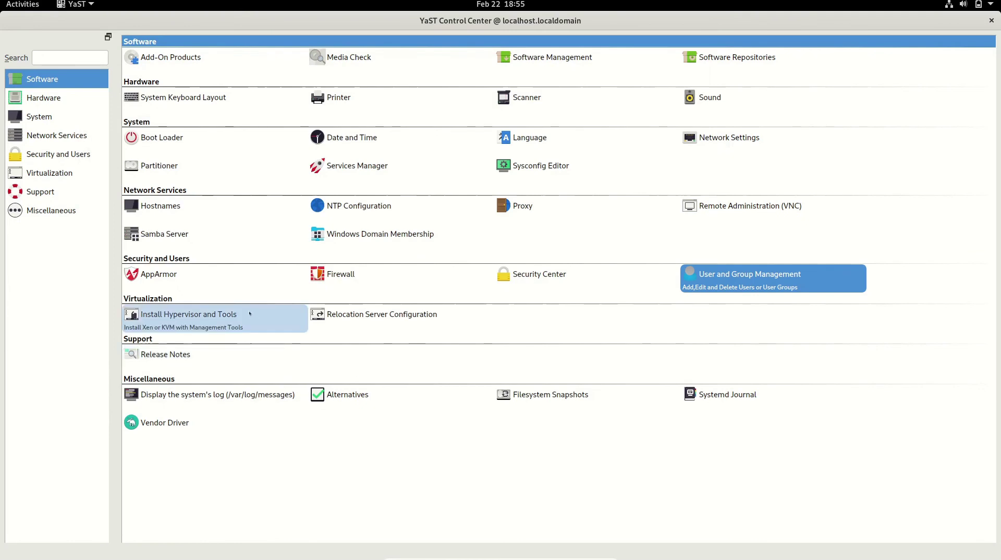
# Step: Examine the Xen and KVM choices in Install Hypervisor and Tools and cancel the installation
pyautogui.click(168, 327)
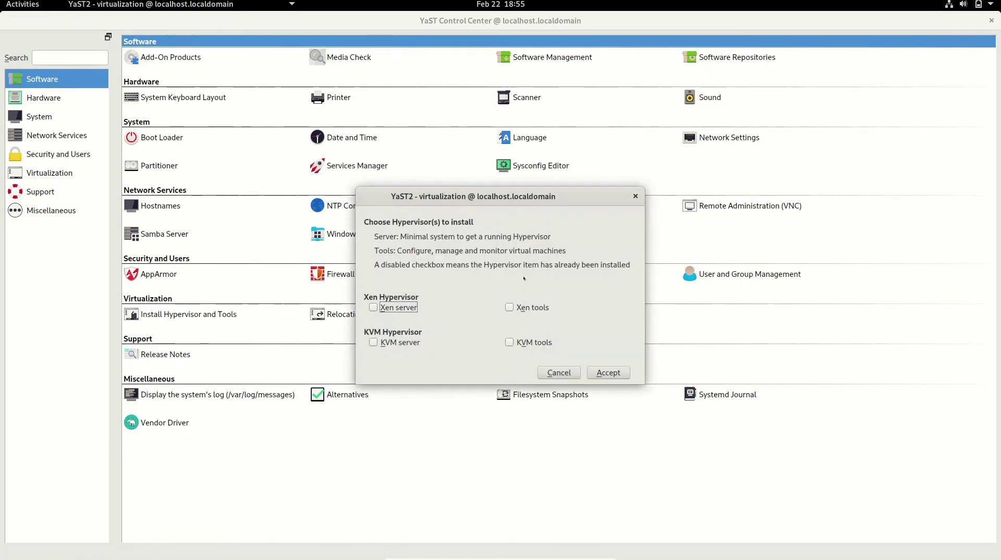
pyautogui.click(563, 372)
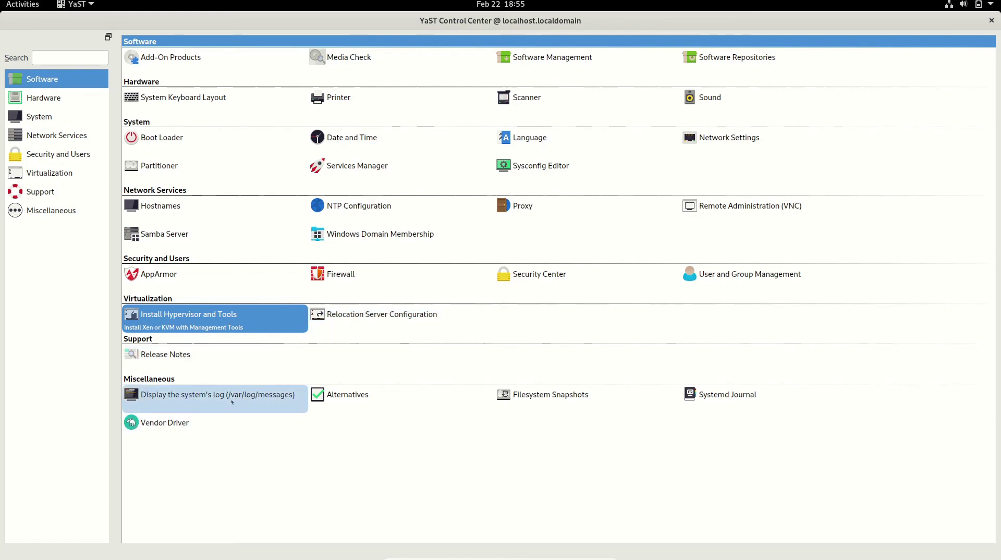
# Step: Filter the Systemd Journal entries by the text "grub" and quit the journal
pyautogui.click(734, 398)
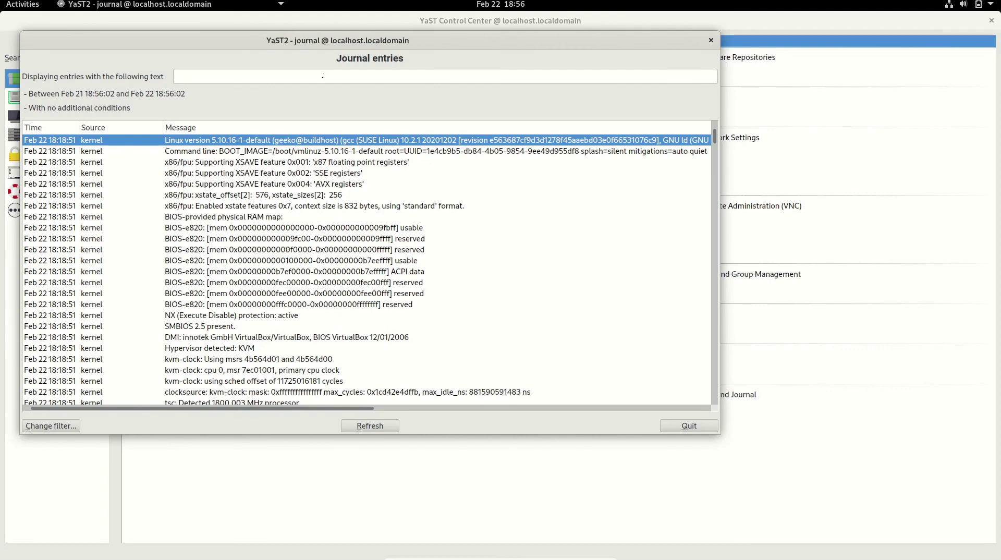
pyautogui.write('grub')
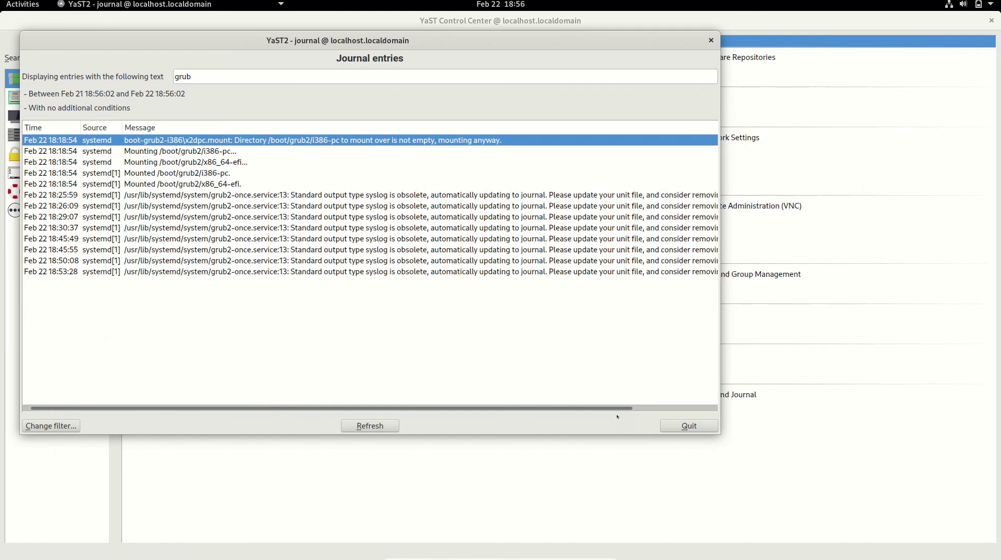
pyautogui.click(689, 426)
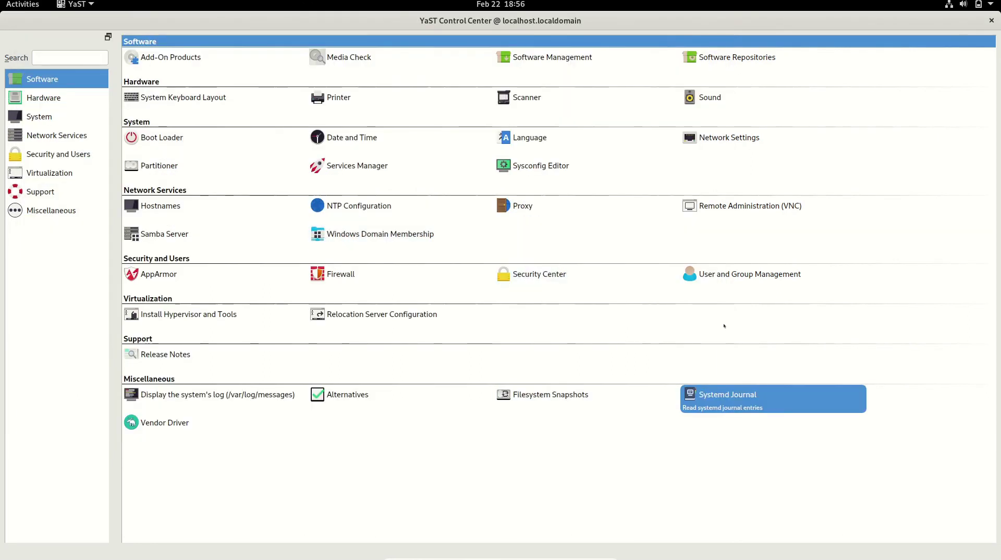
# Step: Try to open the Filesystem Snapshots module and dismiss its messages
pyautogui.click(530, 398)
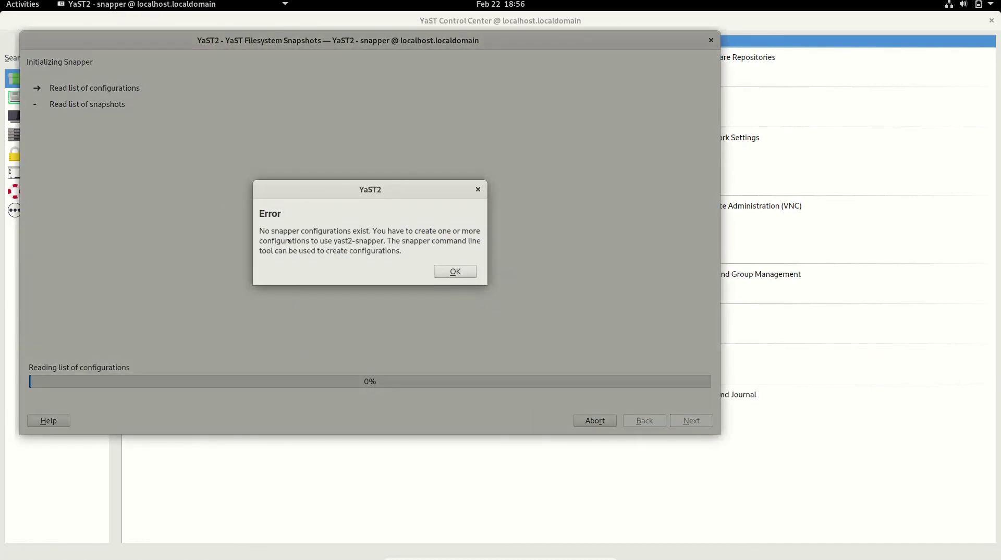
pyautogui.click(459, 271)
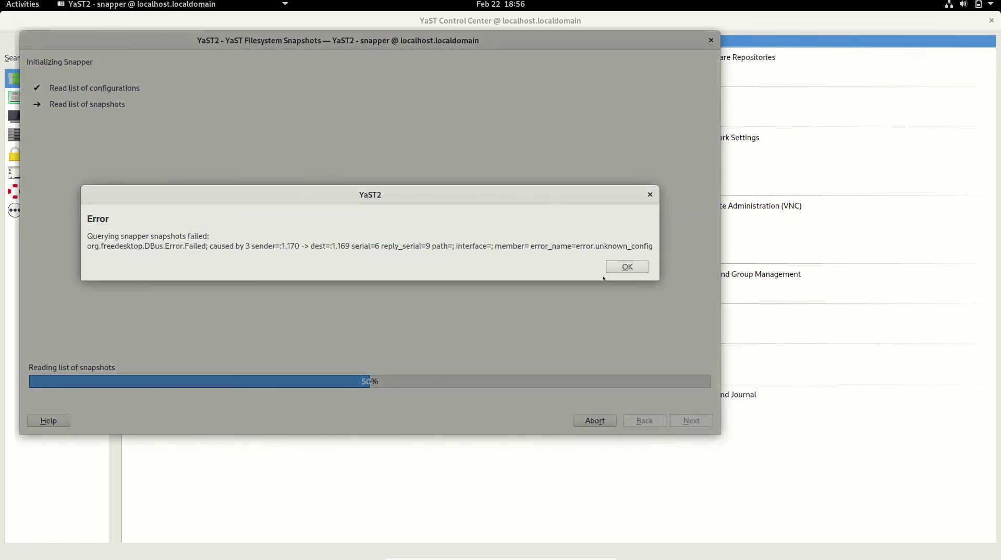
pyautogui.click(621, 271)
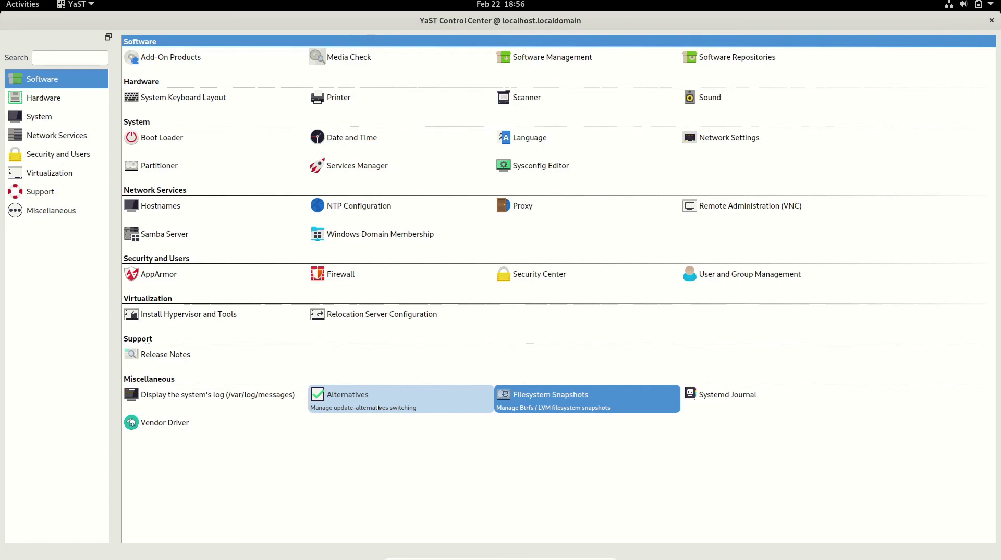
# Step: Examine the list in the Alternatives module, and close both the module and the YaST Control Center
pyautogui.click(351, 401)
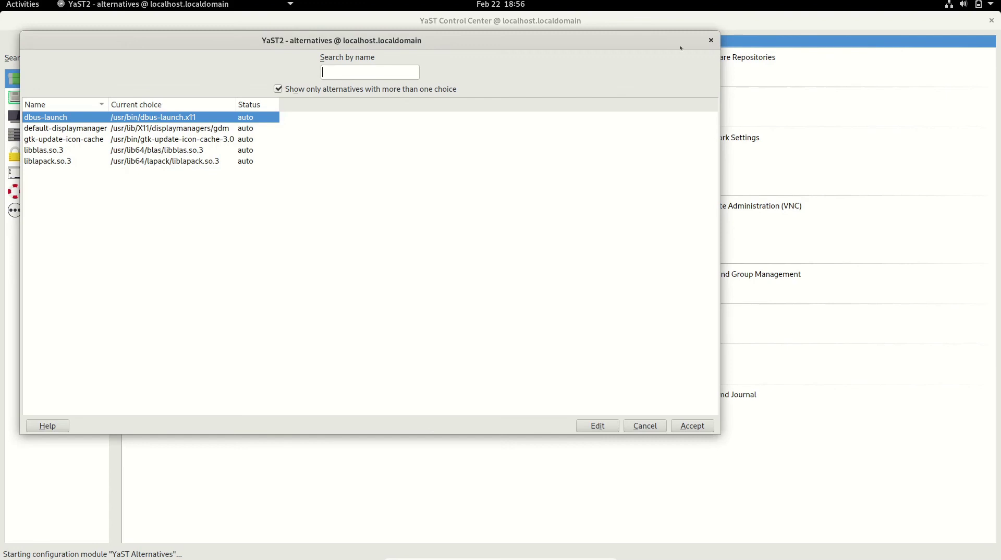
pyautogui.click(711, 41)
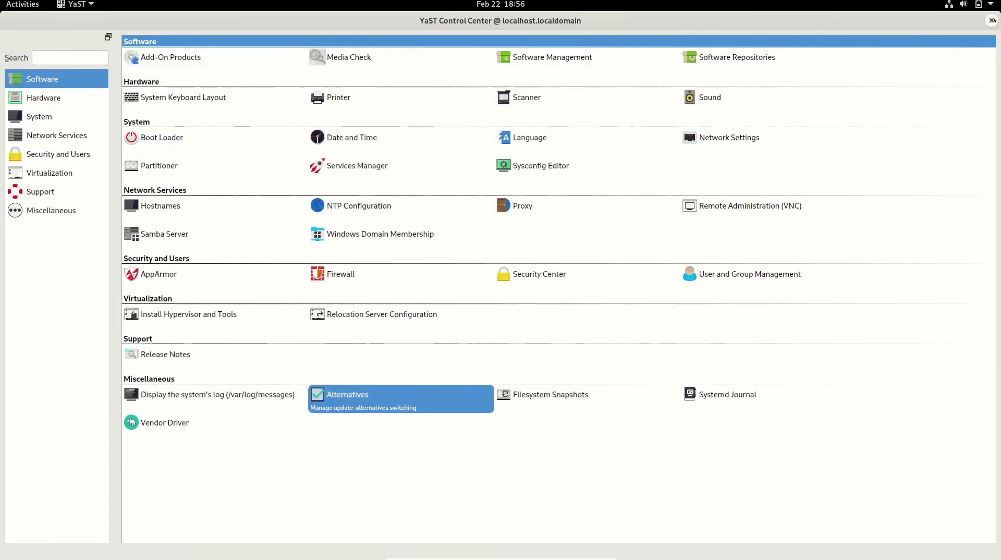
pyautogui.click(992, 20)
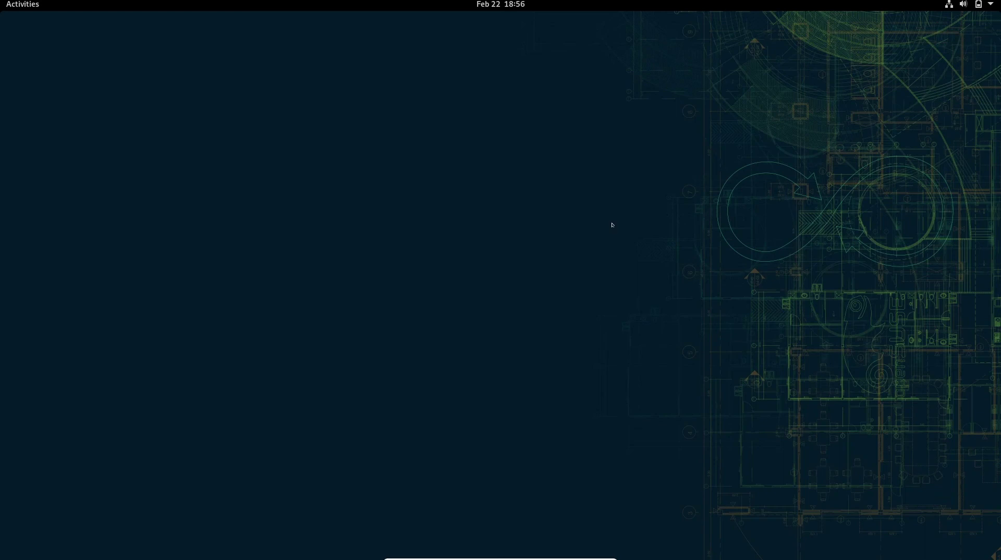